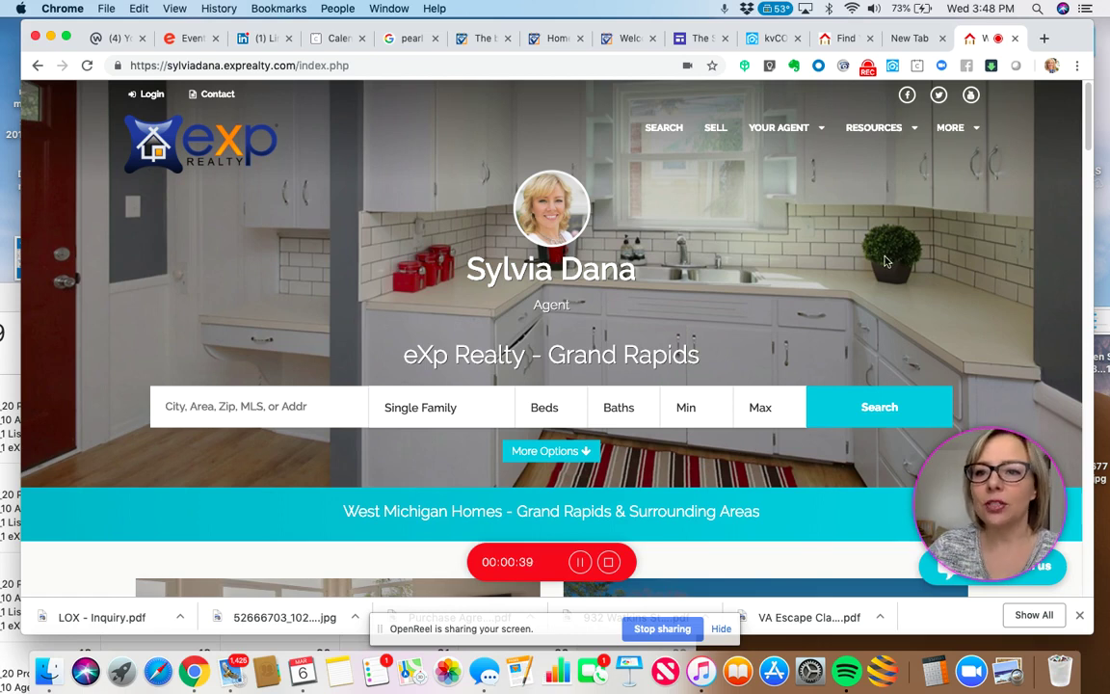
Open the Home Owner Tips page from the agent website's resources and look through its embedded blog posts
mouse_move(953, 134)
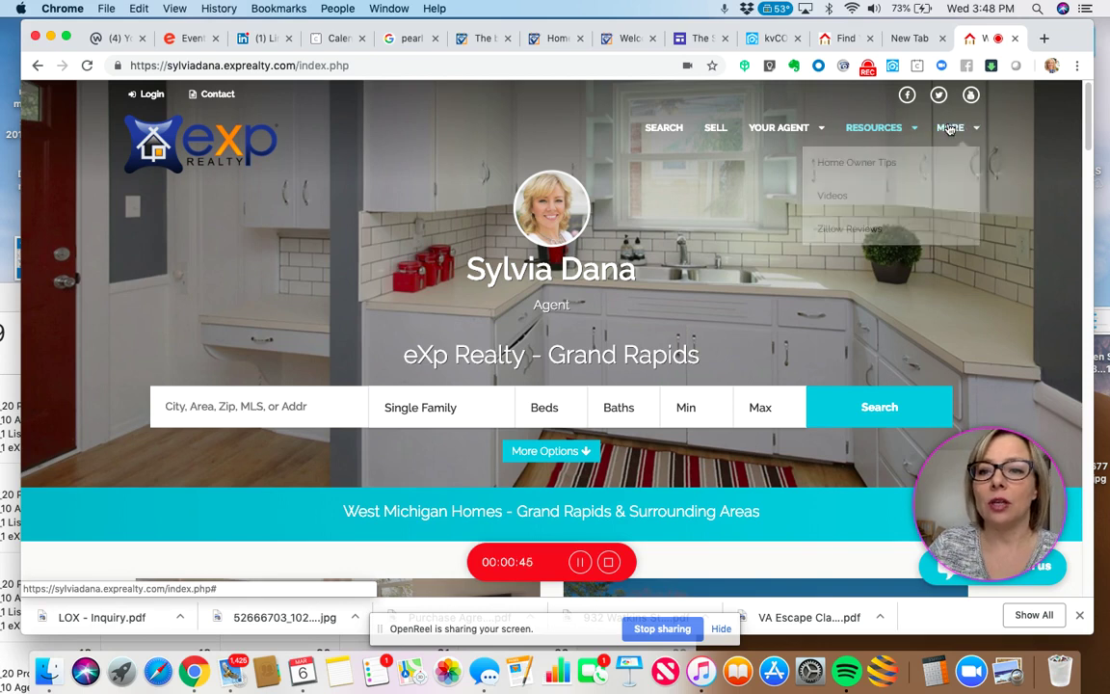
left_click(897, 174)
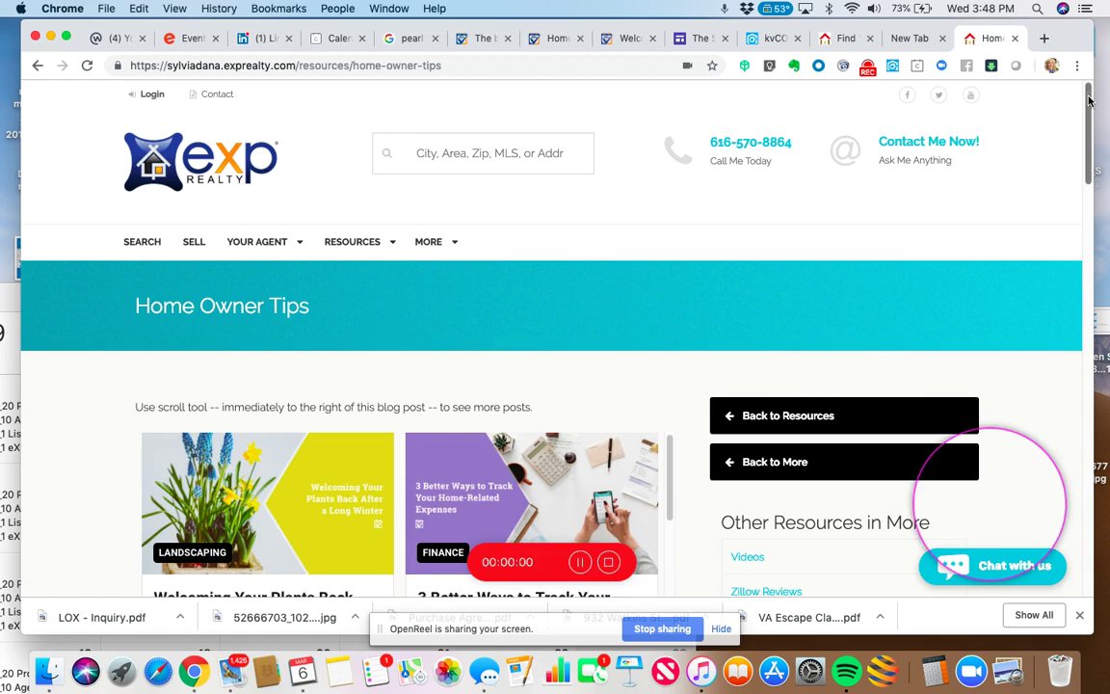
left_click_drag(1087, 100, 368, 137)
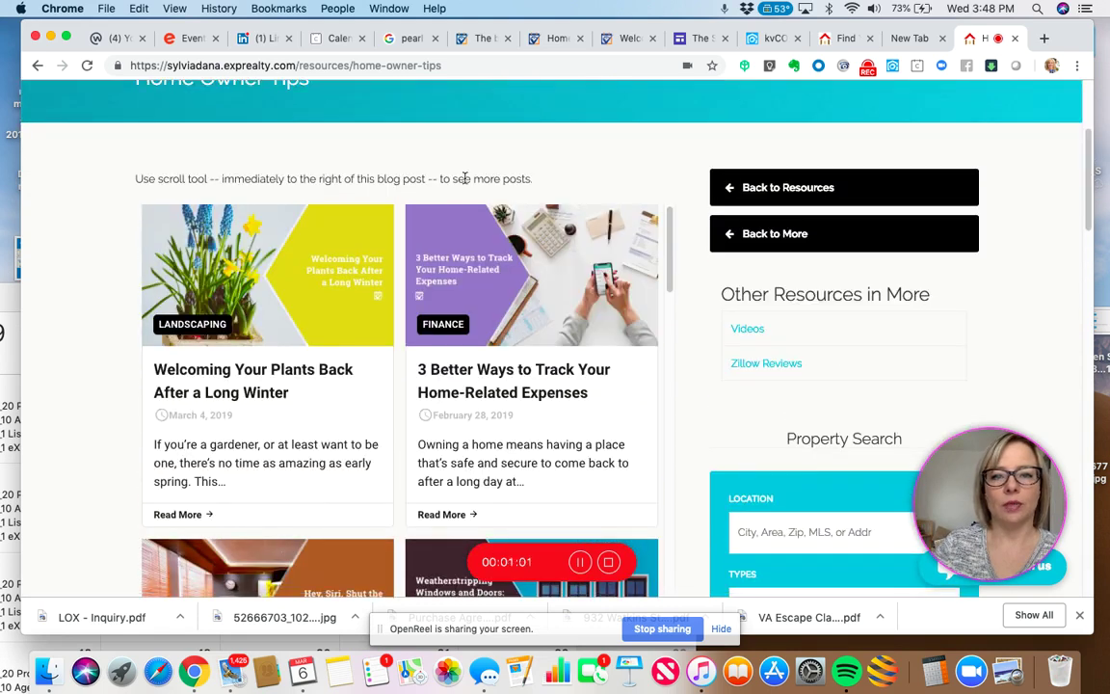
mouse_move(669, 218)
left_mouse_down()
mouse_move(668, 264)
mouse_move(668, 220)
left_mouse_up()
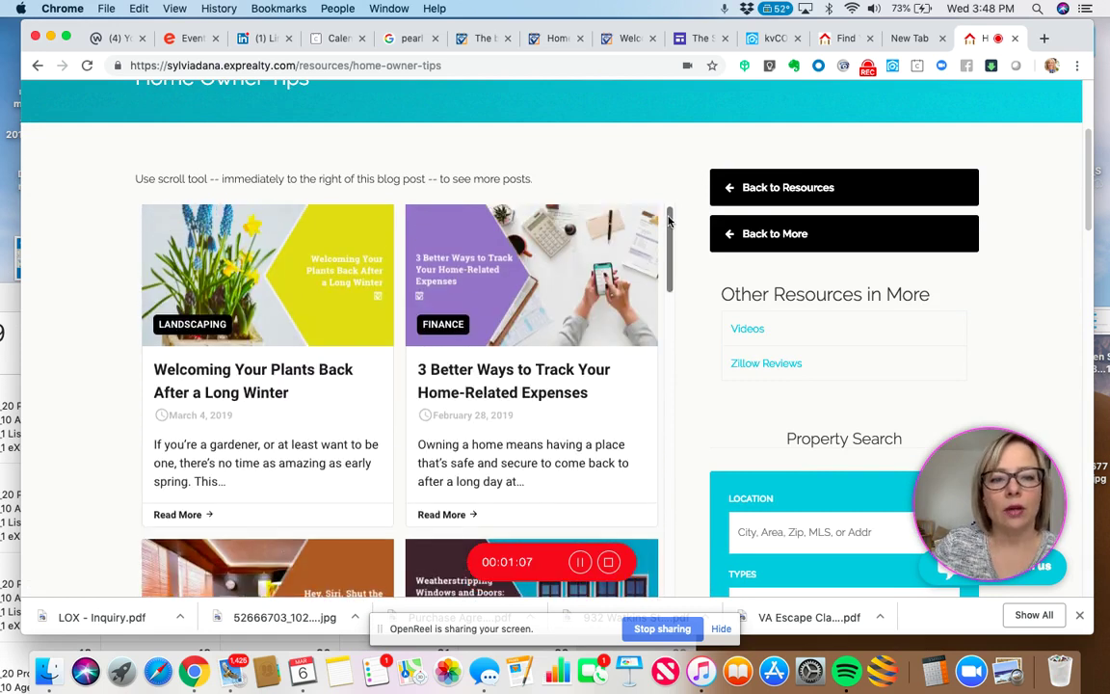
left_click_drag(669, 222, 679, 590)
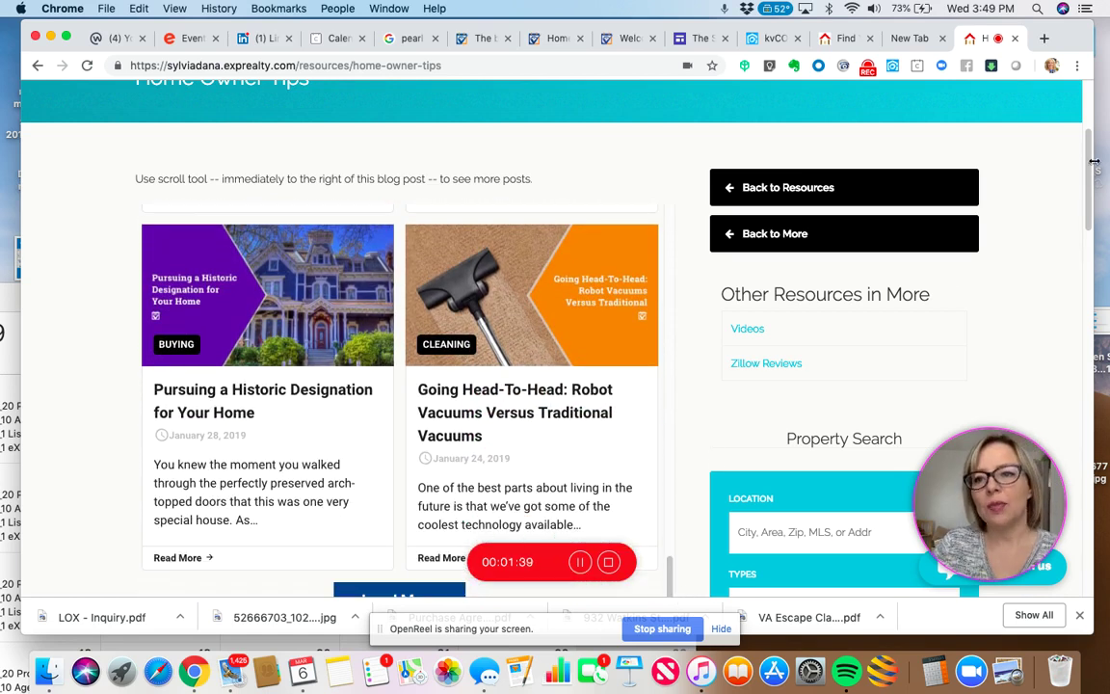
scroll(1086, 154, "down", 2)
scroll(1083, 139, "up", 4)
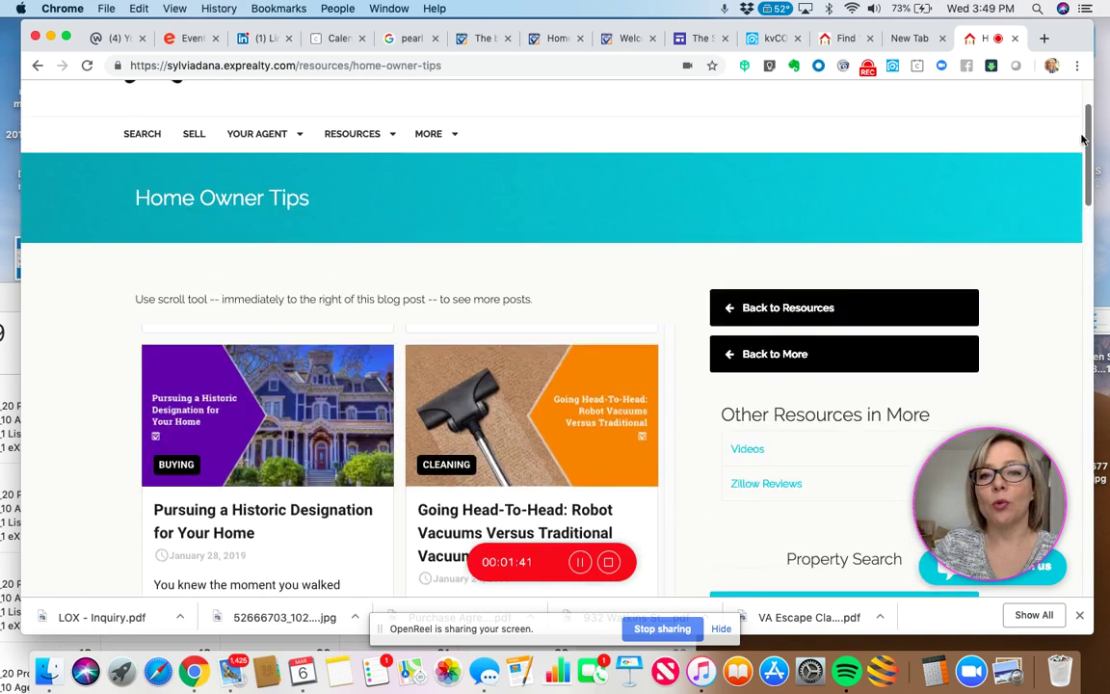
scroll(1083, 140, "up", 2)
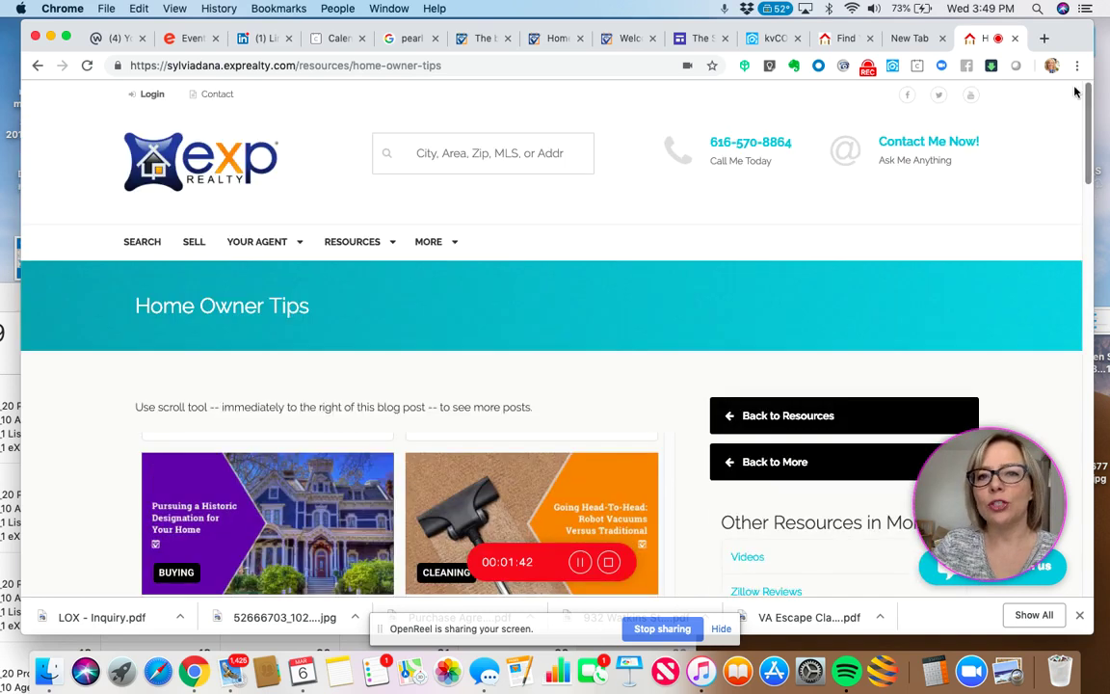
Switch to the HomeKeepr article "Welcoming Your Plants Back After a Long Winter" and examine it through to the related articles
left_click(556, 40)
left_click(463, 40)
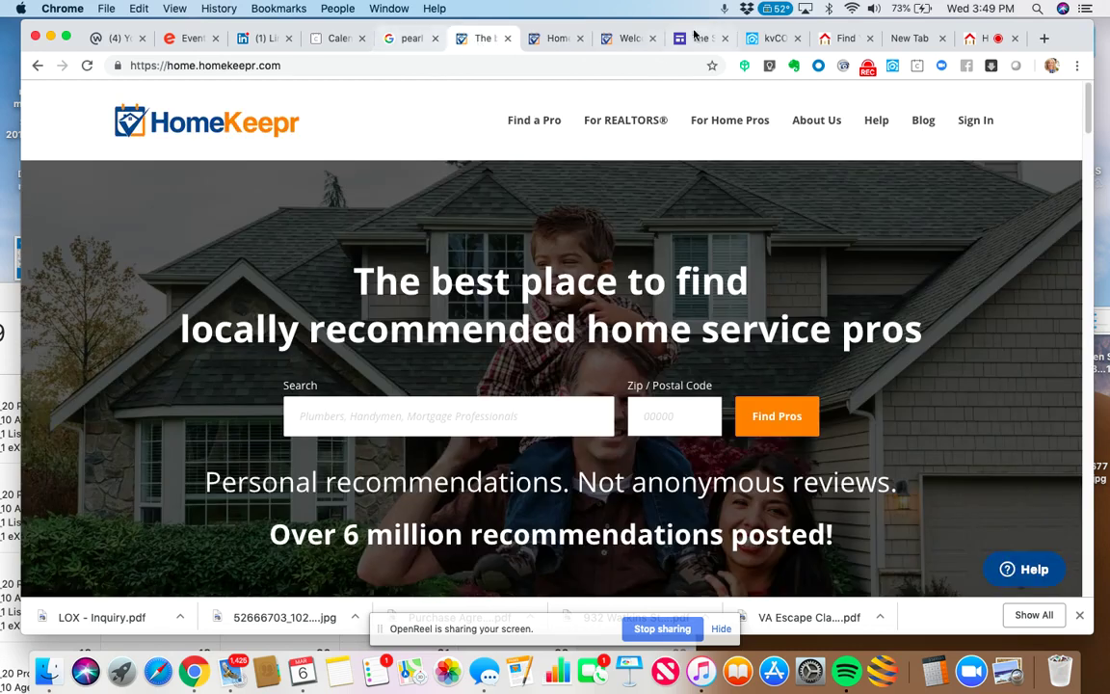
left_click(629, 44)
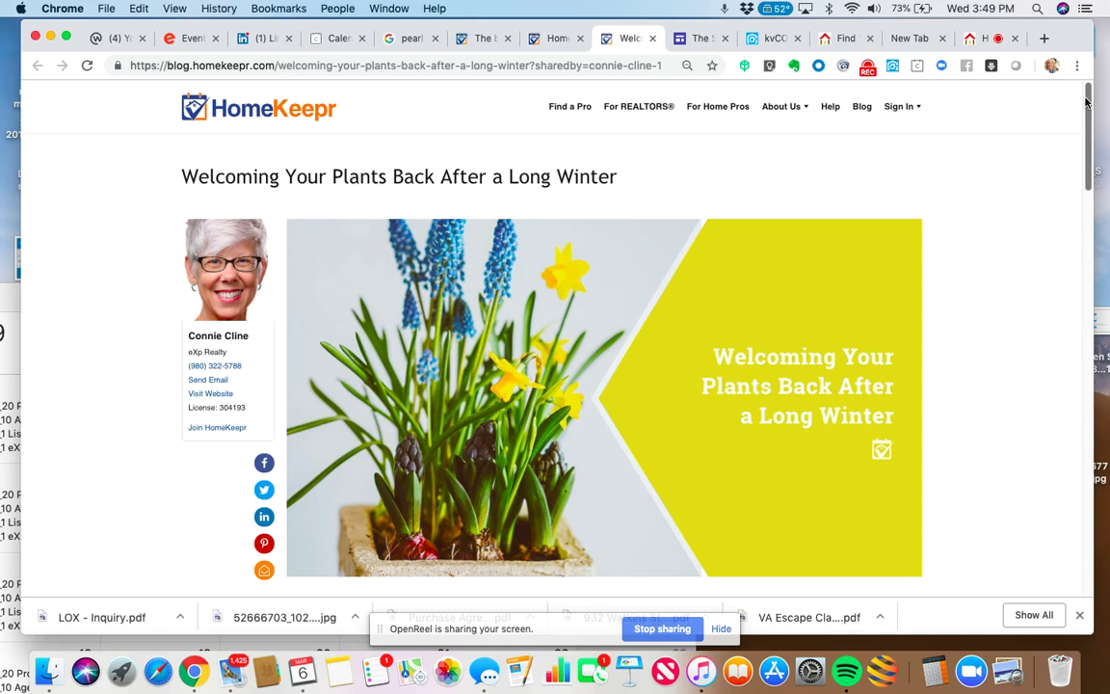
left_click_drag(1085, 102, 1087, 135)
scroll(1087, 135, "up", 4)
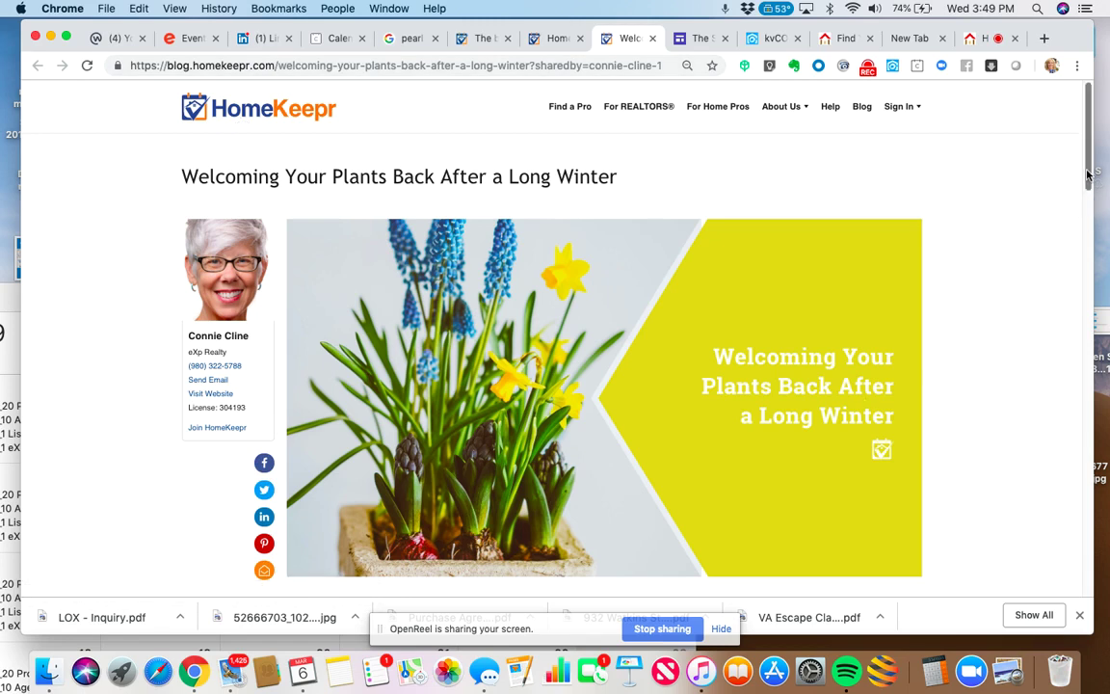
left_click_drag(1090, 170, 1105, 556)
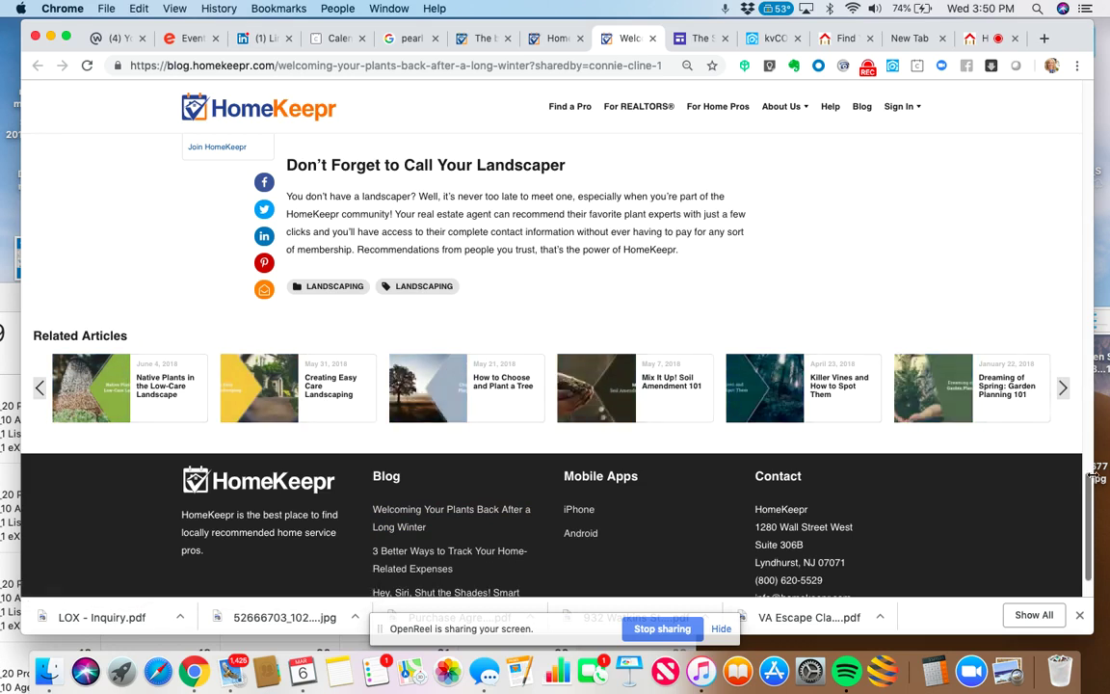
left_click_drag(1089, 496, 1070, 113)
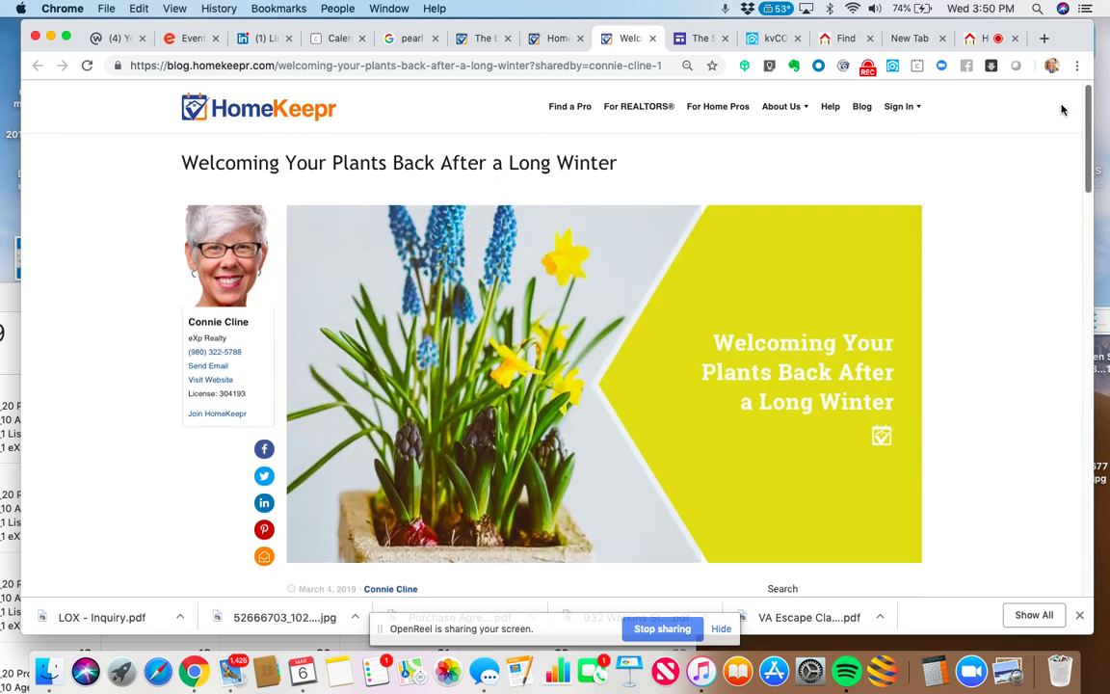
left_click_drag(1086, 144, 1083, 520)
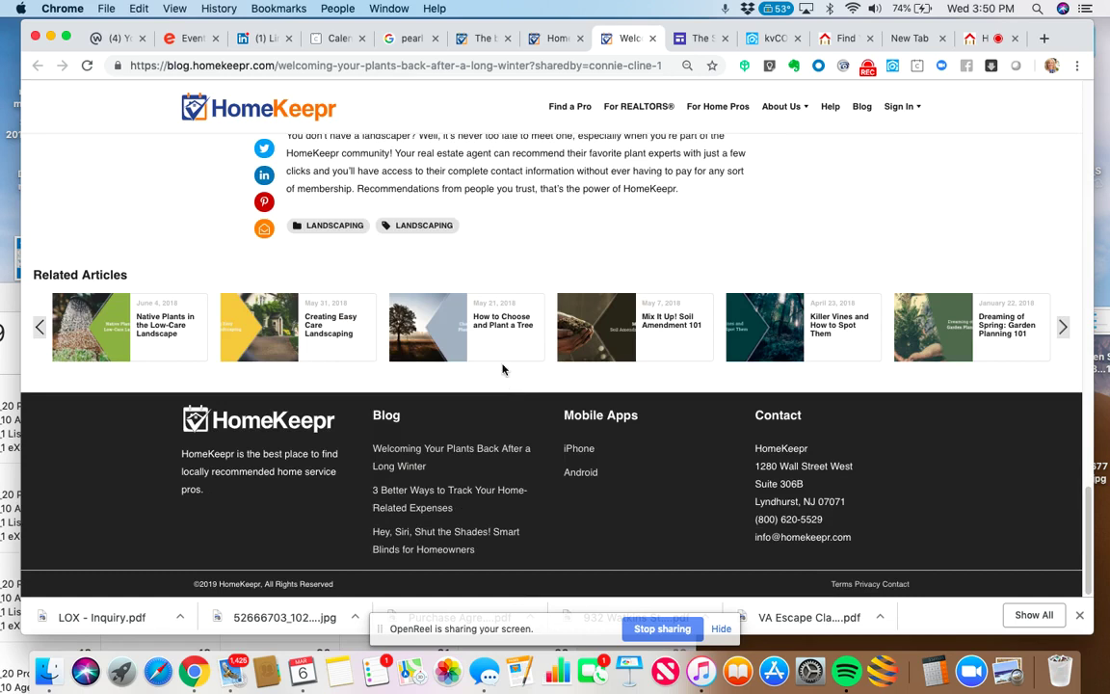
Open the related article "Mix It Up! Soil Amendment 101" and examine its agent card and local pro search section
left_click(661, 332)
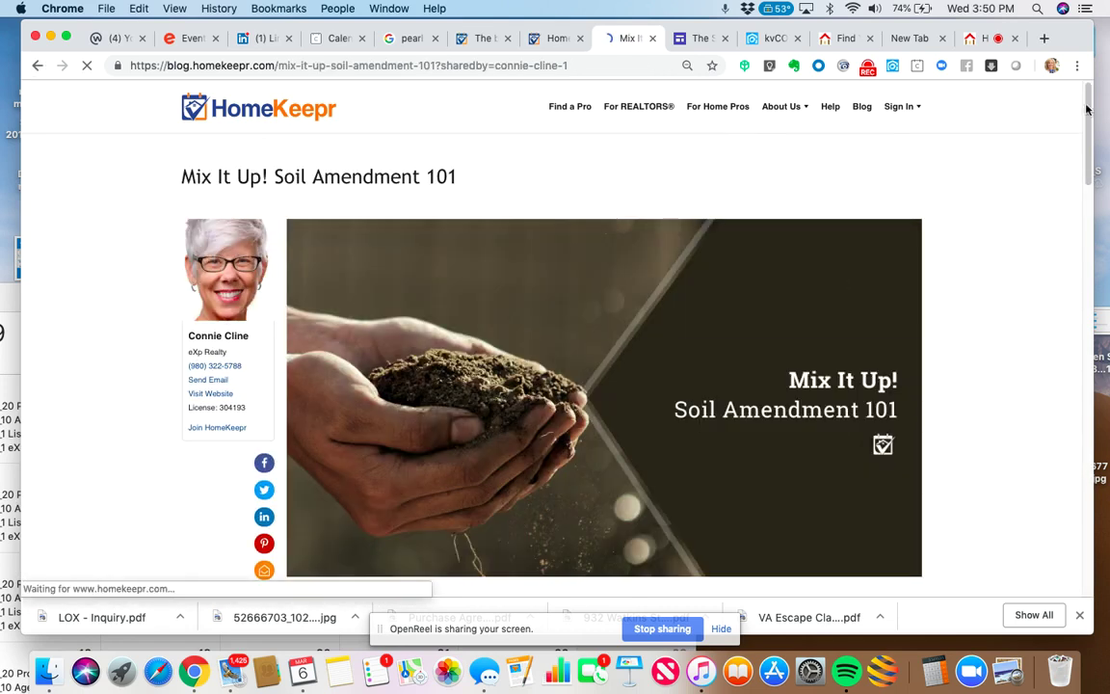
left_click_drag(1087, 108, 1087, 227)
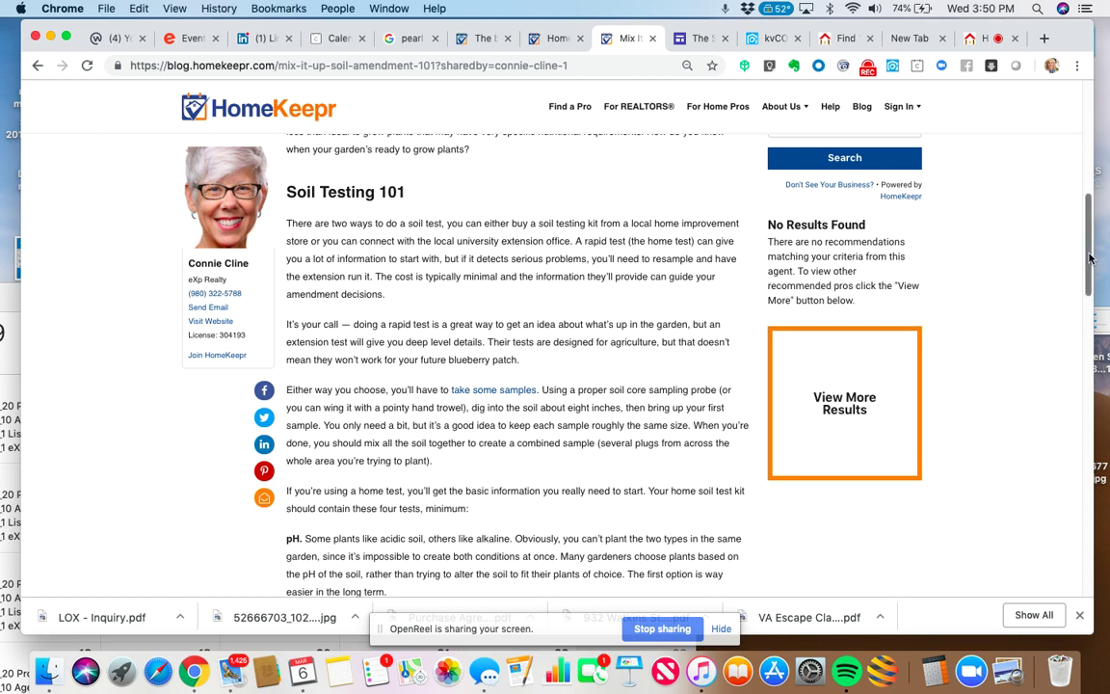
scroll(1088, 232, "up", 1)
left_click_drag(1089, 231, 1094, 153)
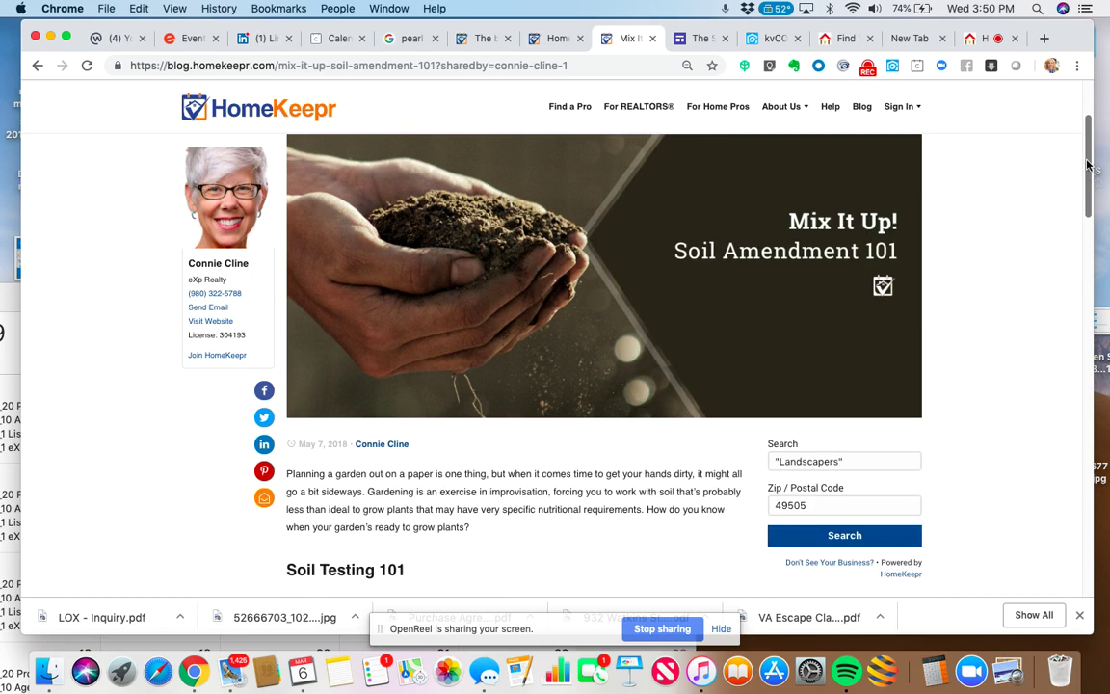
scroll(1091, 180, "down", 3)
left_click_drag(1087, 193, 1092, 244)
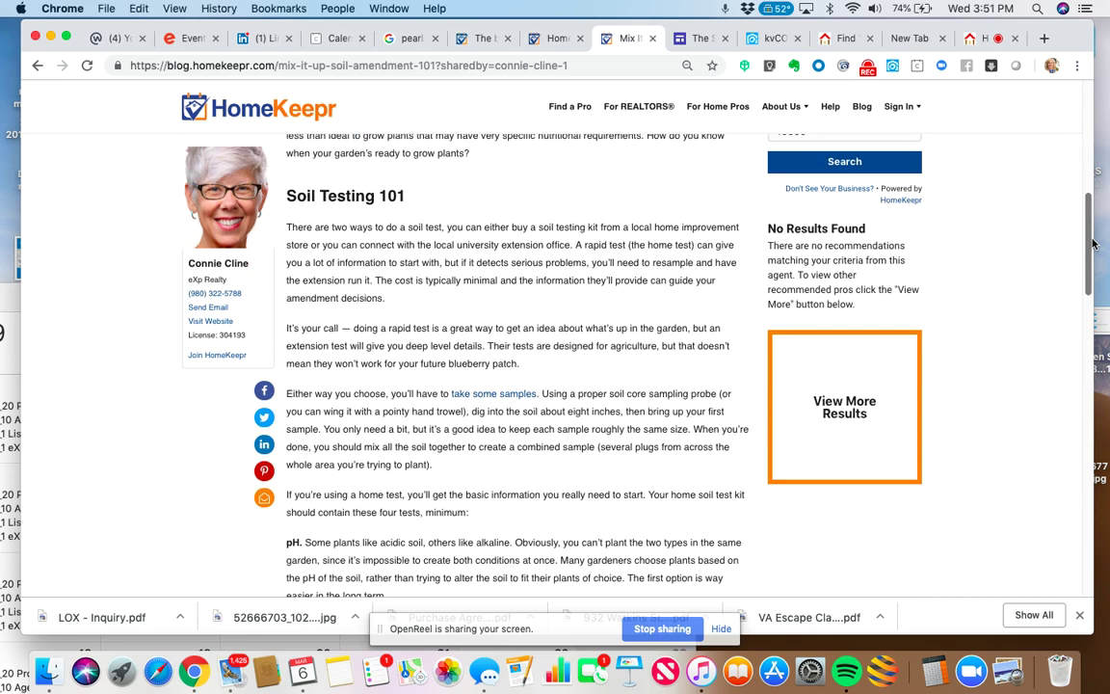
left_click_drag(1091, 244, 1083, 165)
scroll(525, 179, "down", 3)
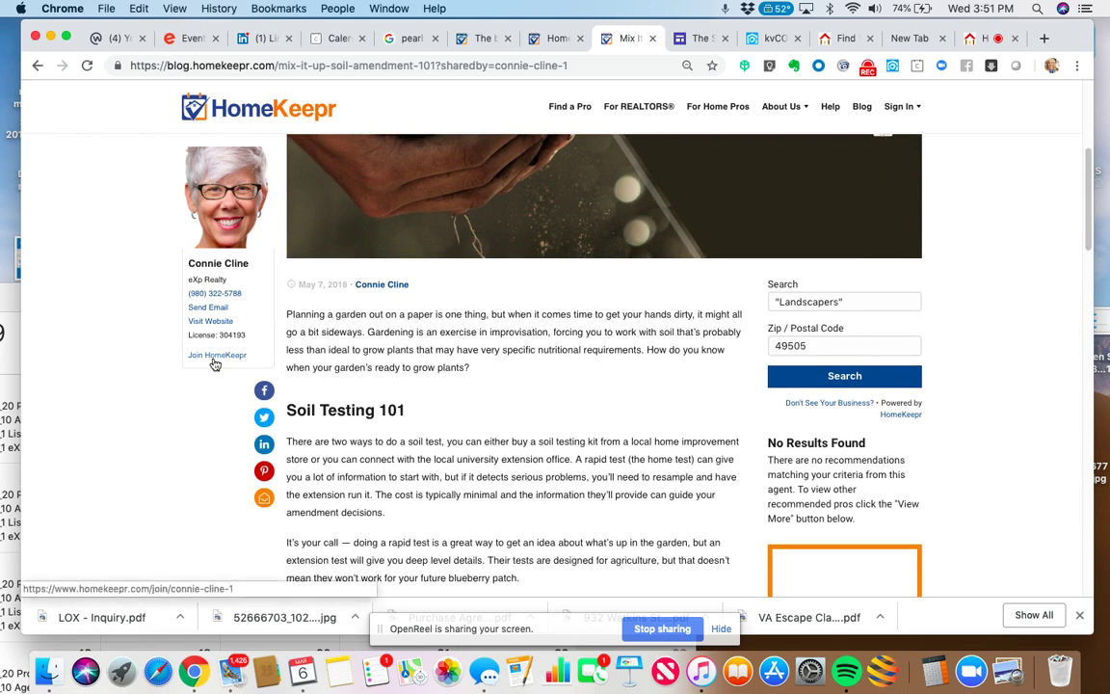
Switch to the HomeKeepr for Pros Marketing Materials page and look over the branded client and vendor flyers
left_click(553, 38)
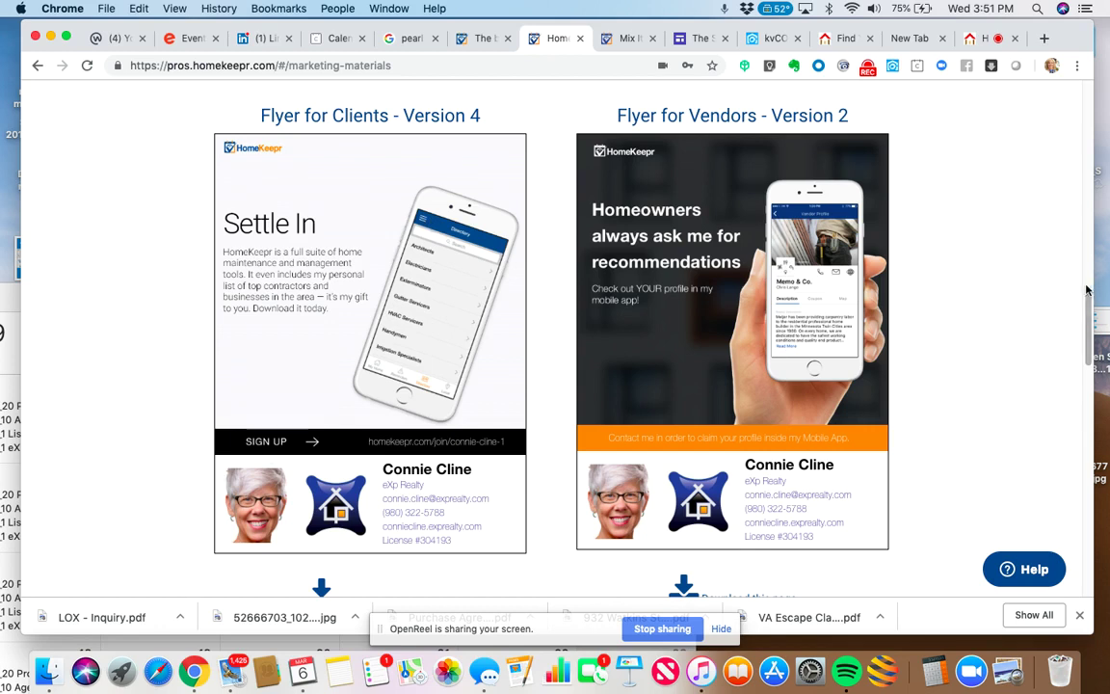
scroll(1086, 300, "down", 1)
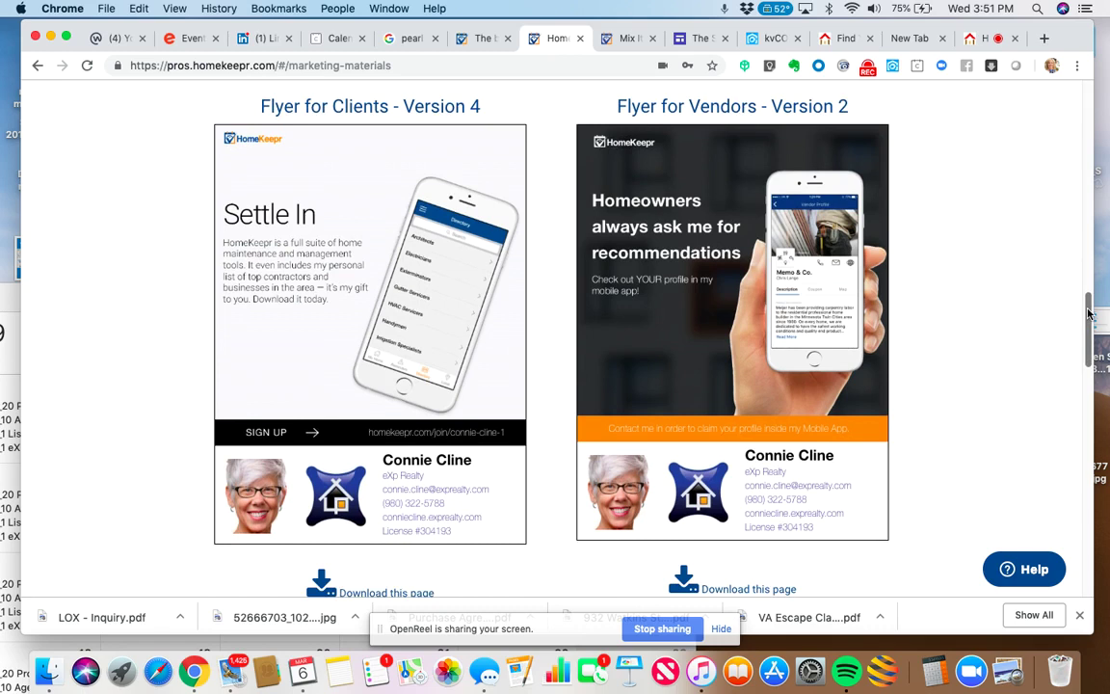
left_click_drag(1087, 312, 1011, 58)
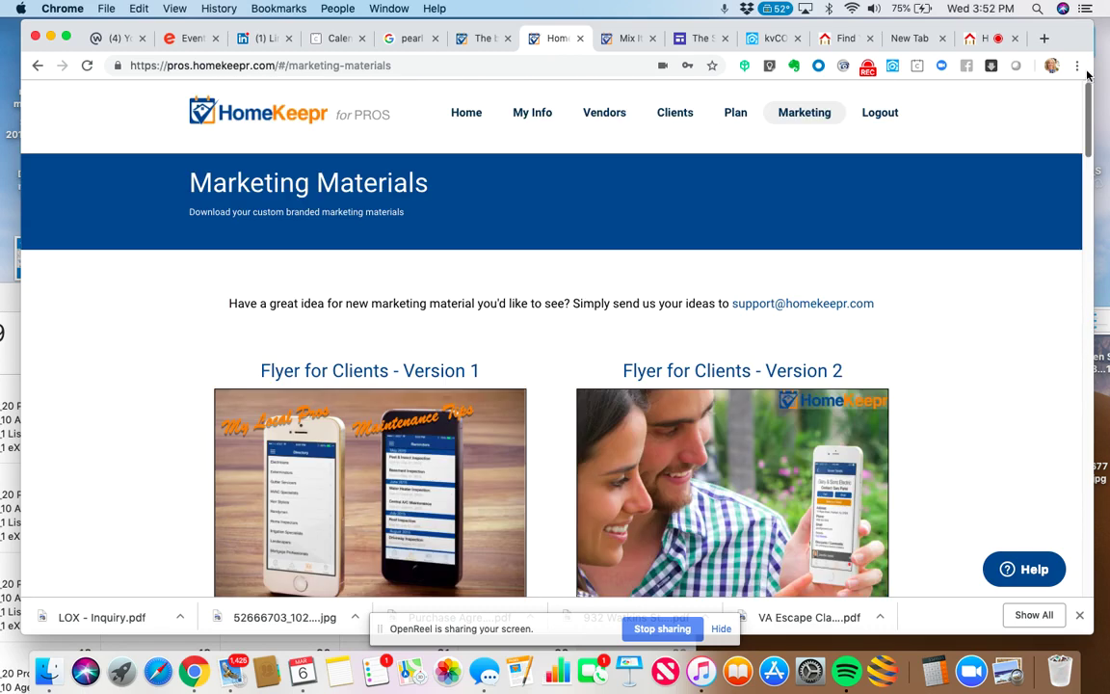
Return to the Home Owner Tips page on the agent website and review how the blog feed is embedded
left_click(978, 41)
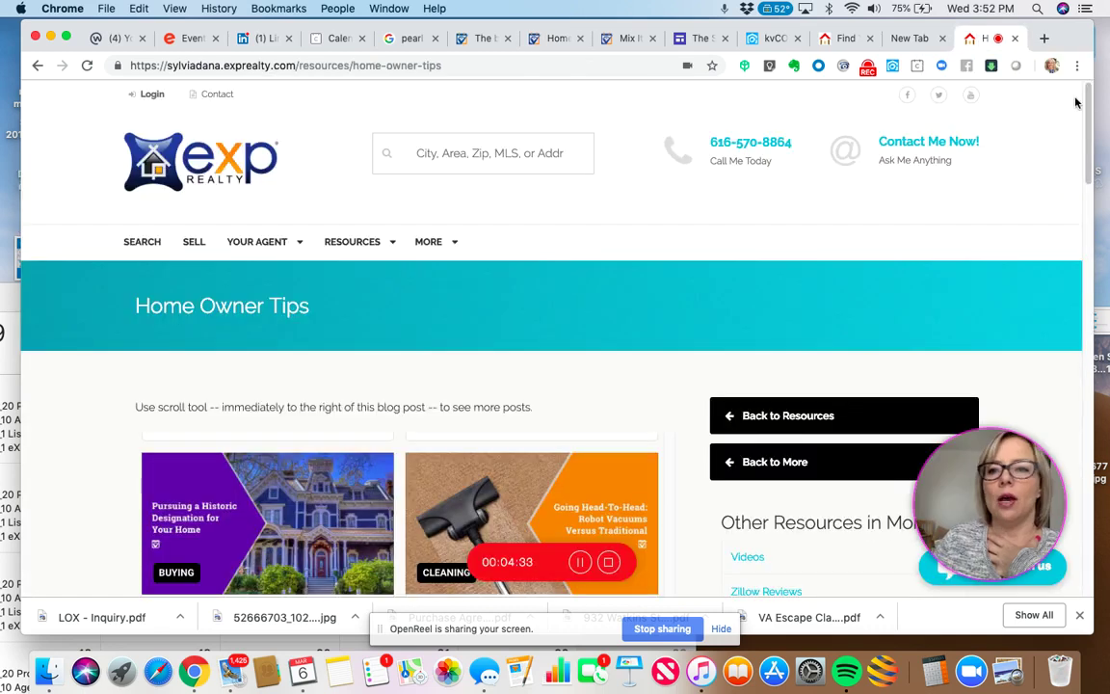
scroll(1087, 109, "down", 2)
scroll(1086, 108, "down", 3)
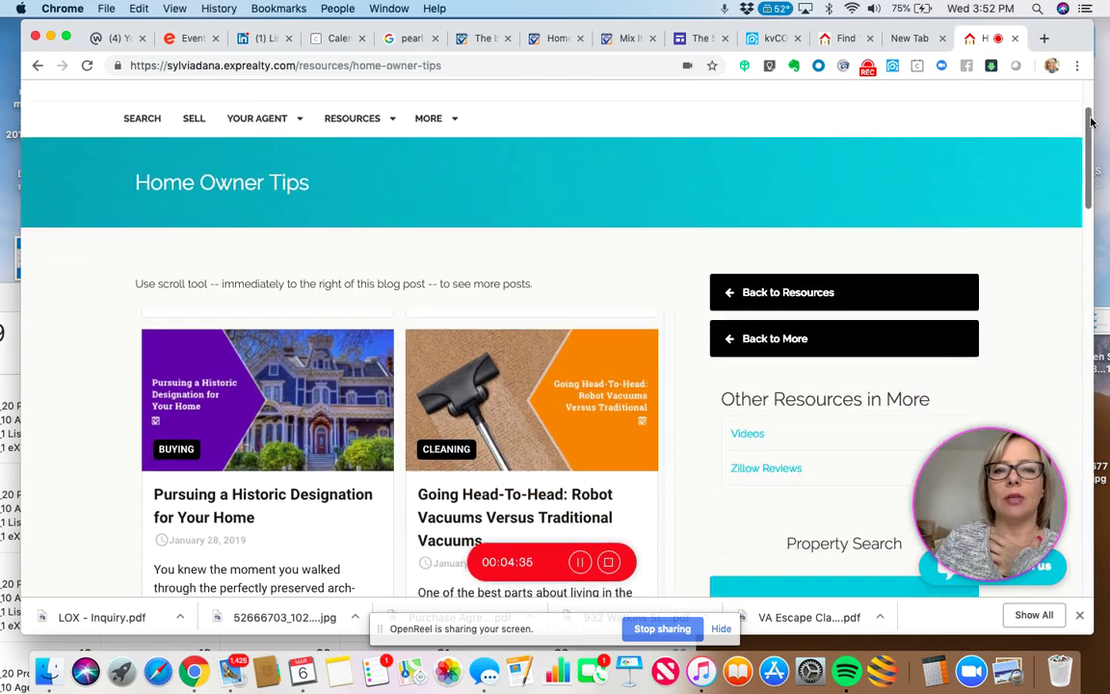
scroll(1090, 125, "down", 3)
scroll(1094, 138, "down", 4)
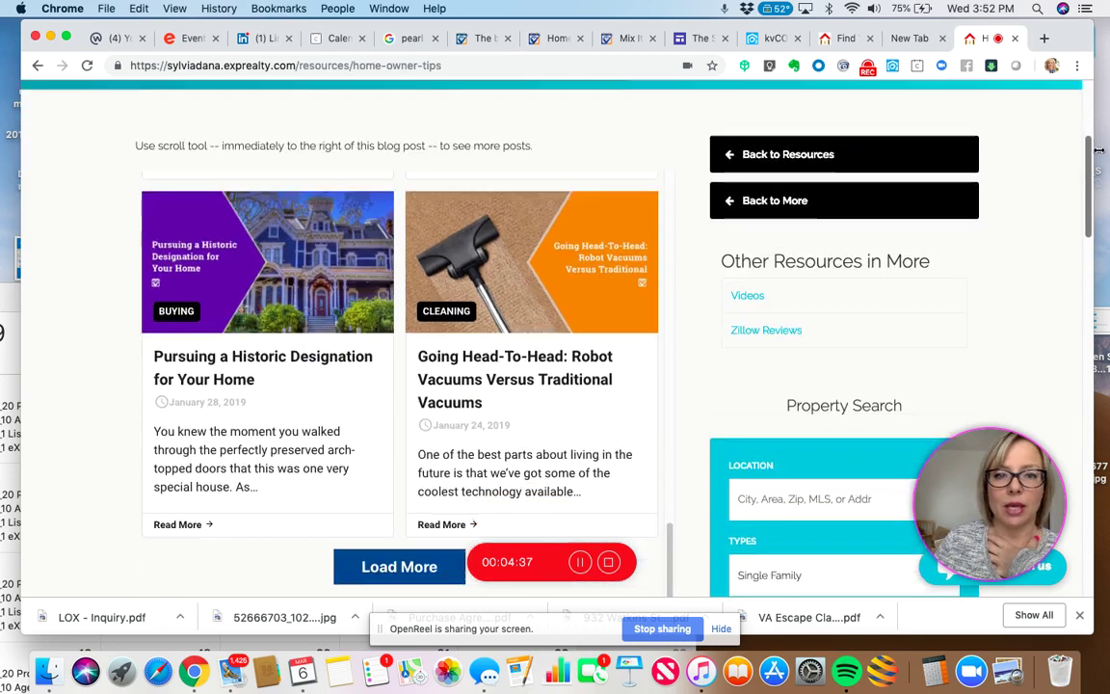
scroll(1099, 87, "up", 8)
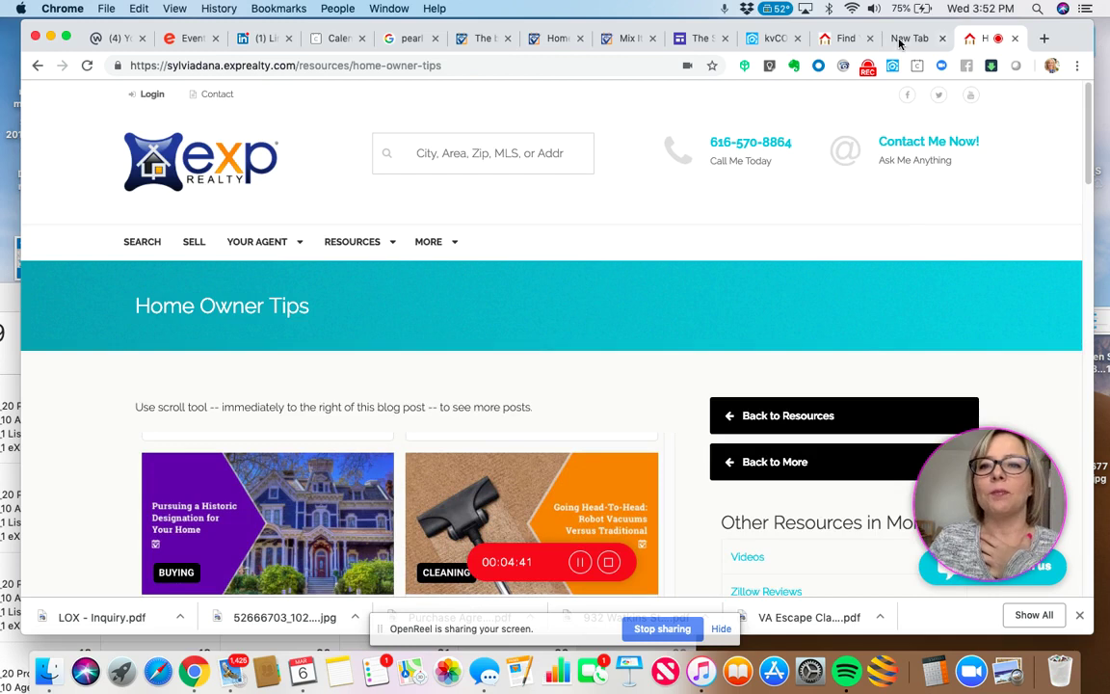
Switch to kvCORE, open the Custom Pages list in the Web & IDX website content, and dismiss the Workplace notification
left_click(769, 40)
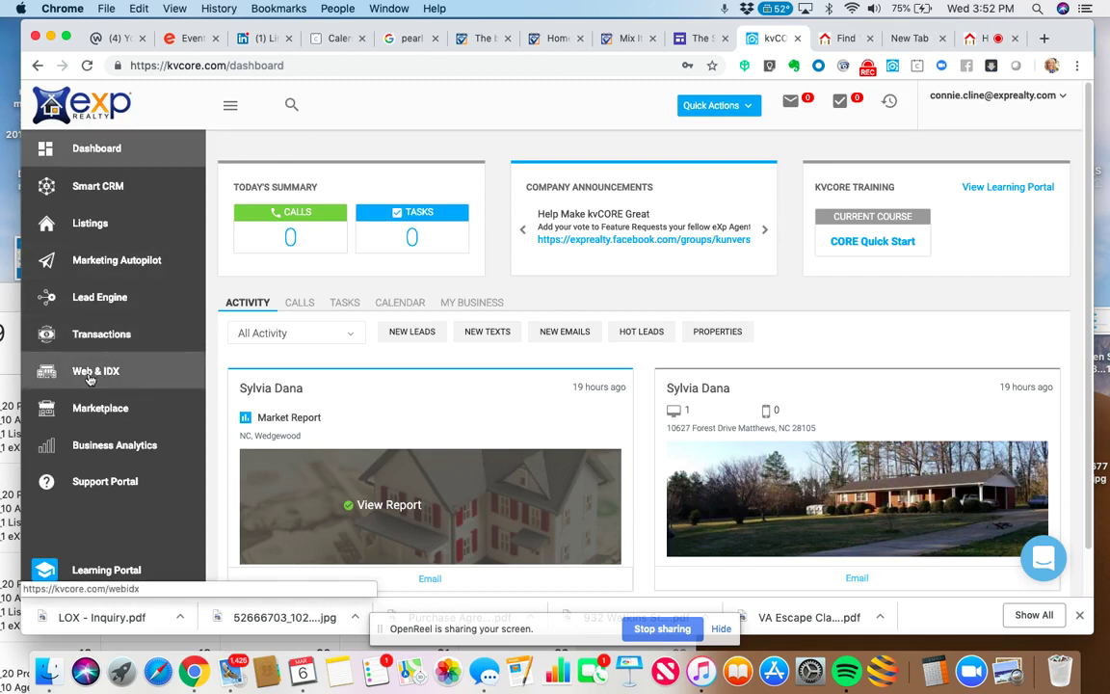
left_click(89, 375)
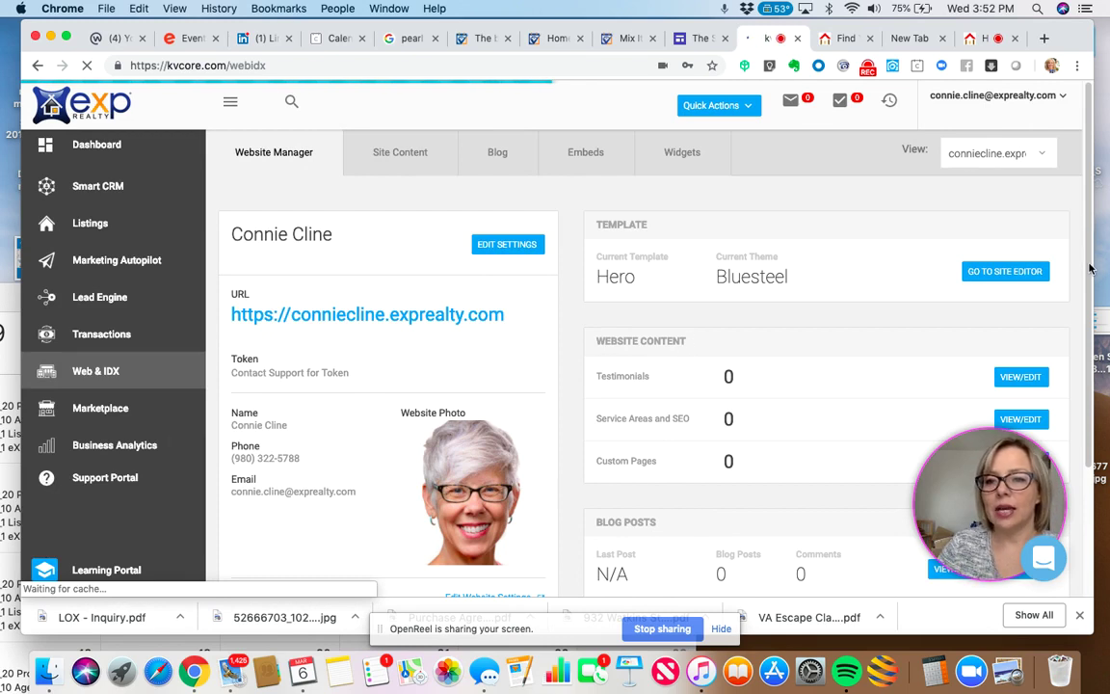
scroll(828, 453, "down", 3)
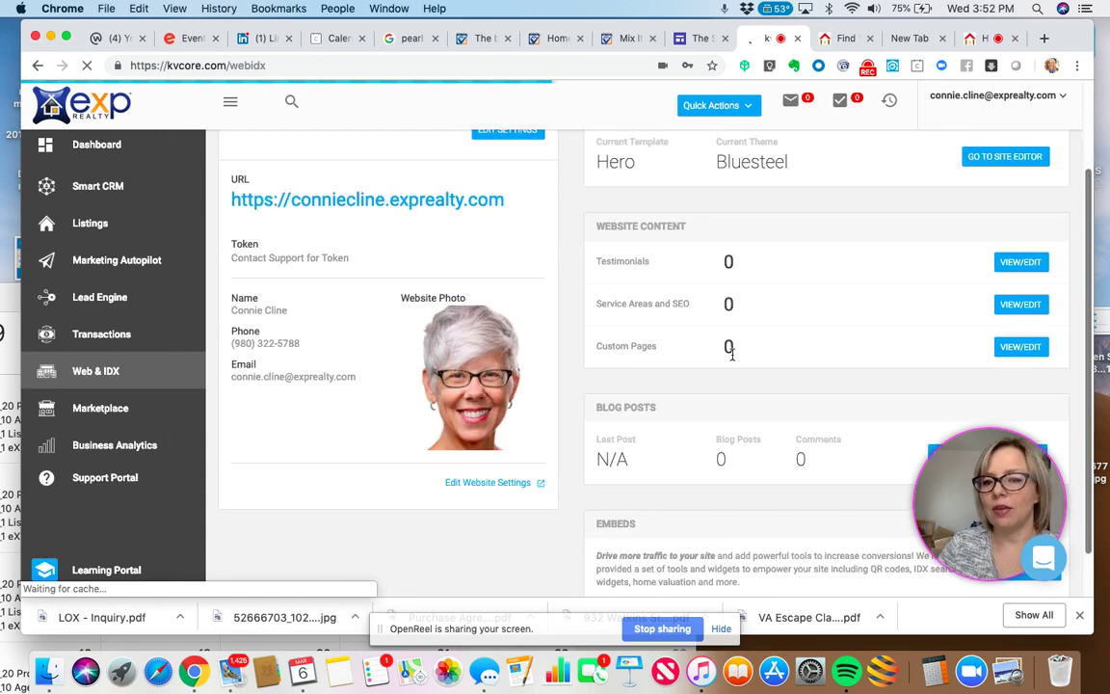
left_click(1014, 350)
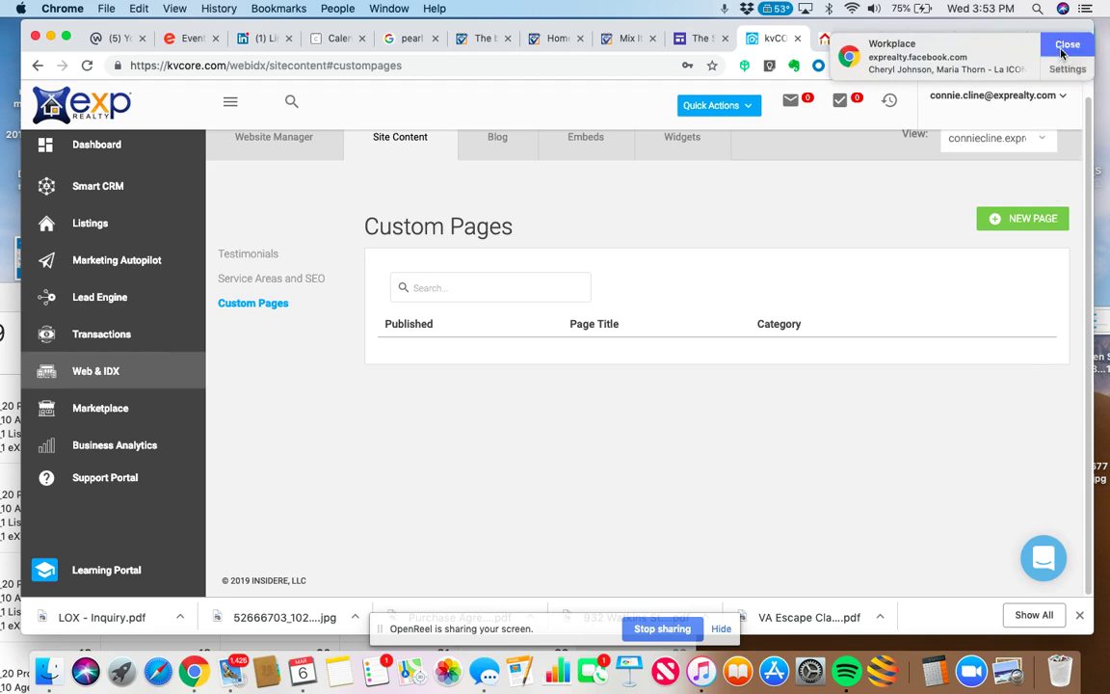
left_click(1065, 46)
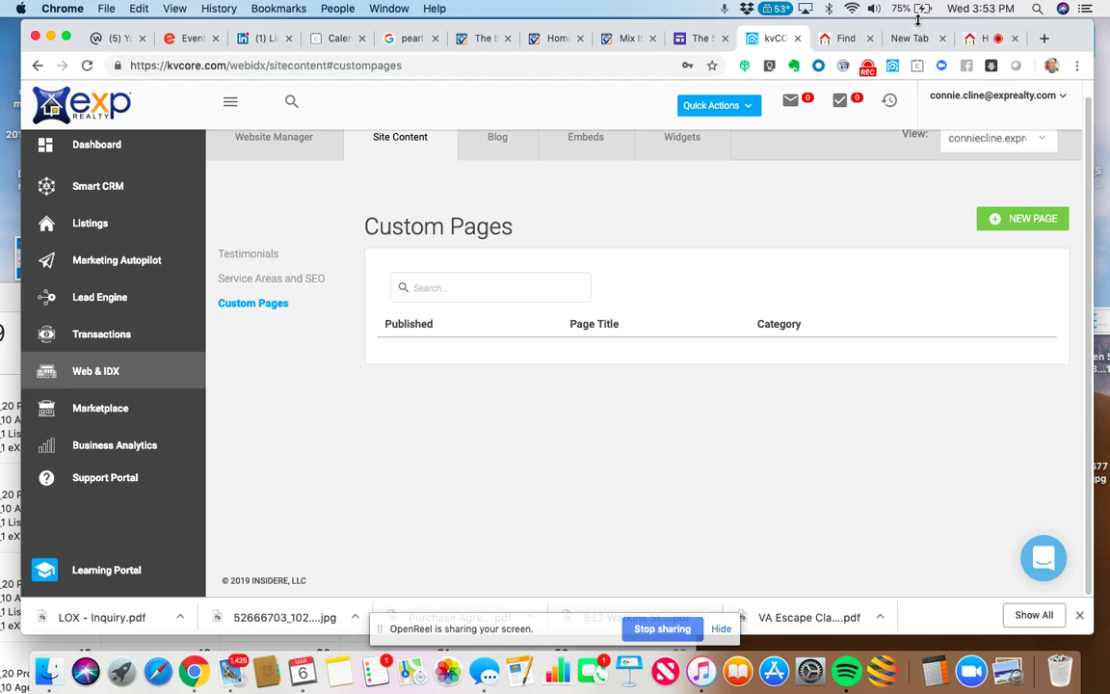
Switch to the HomeKeepr for Pros dashboard and open the widget embed page from My Widgets
left_click(628, 38)
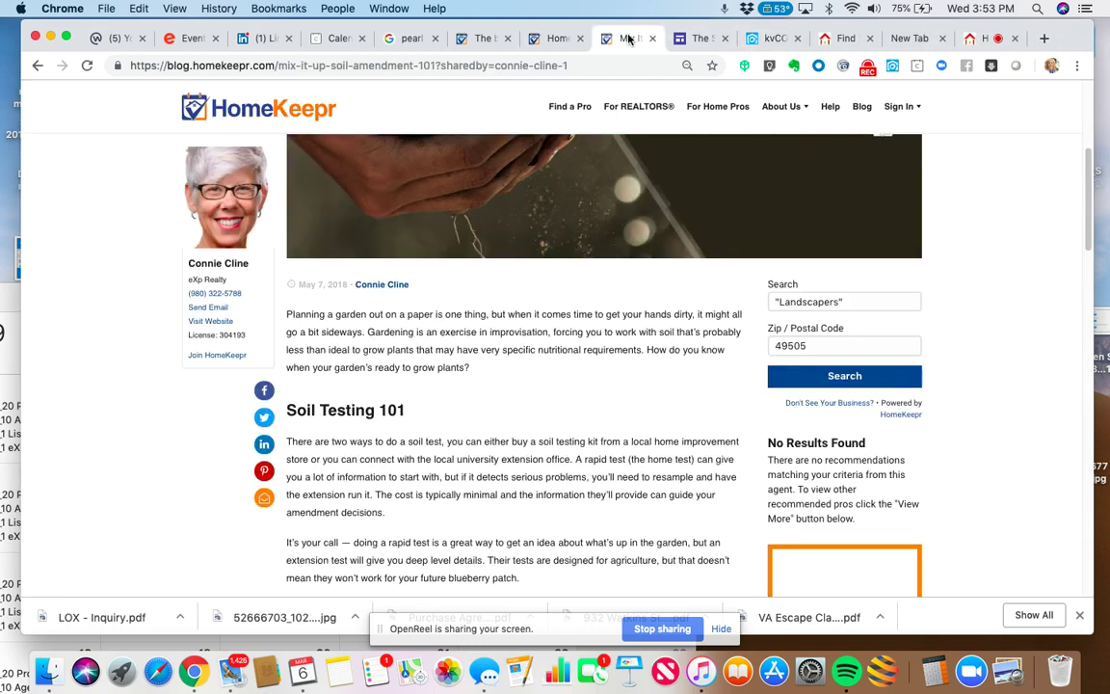
left_click(560, 41)
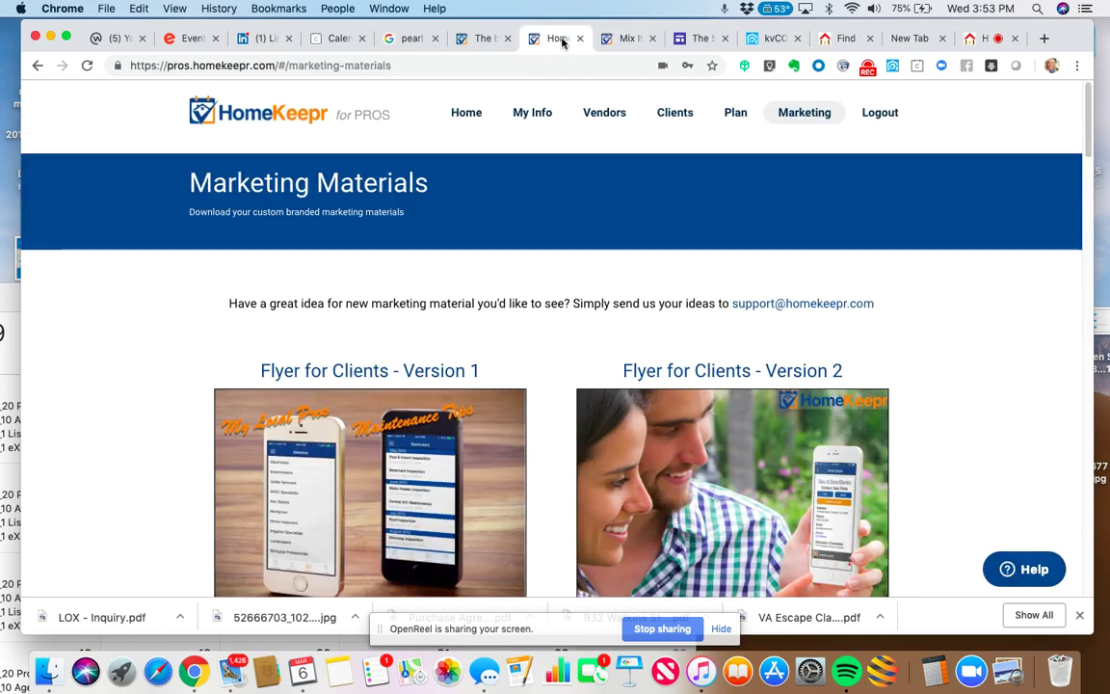
left_click(466, 113)
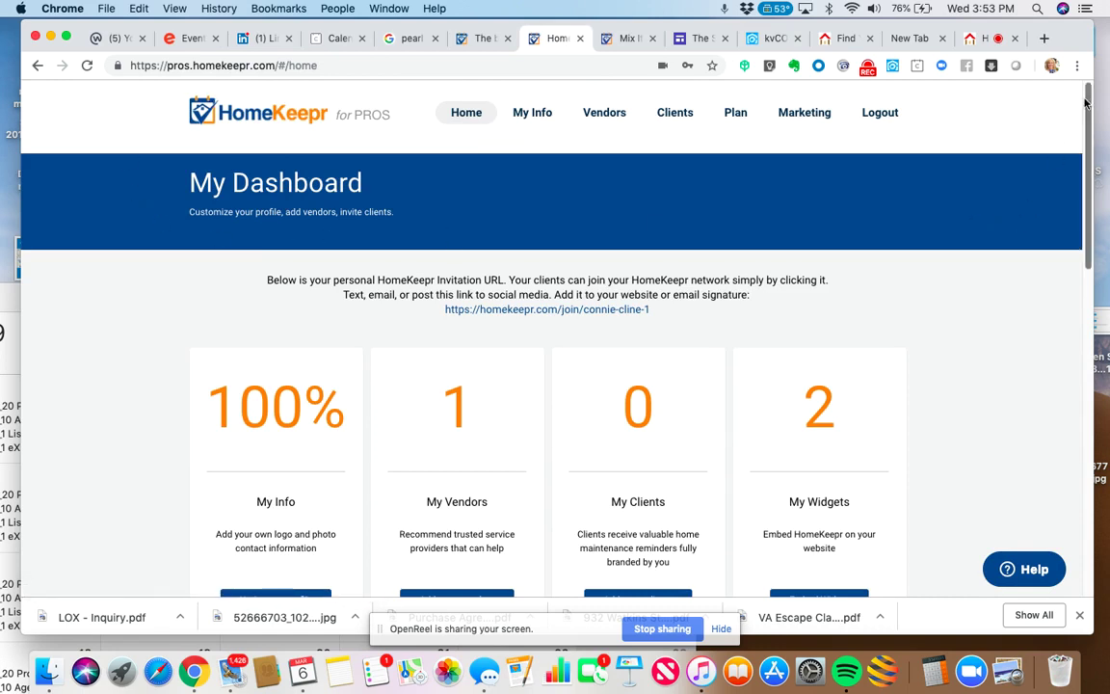
scroll(1083, 135, "down", 2)
left_click_drag(1085, 140, 1062, 172)
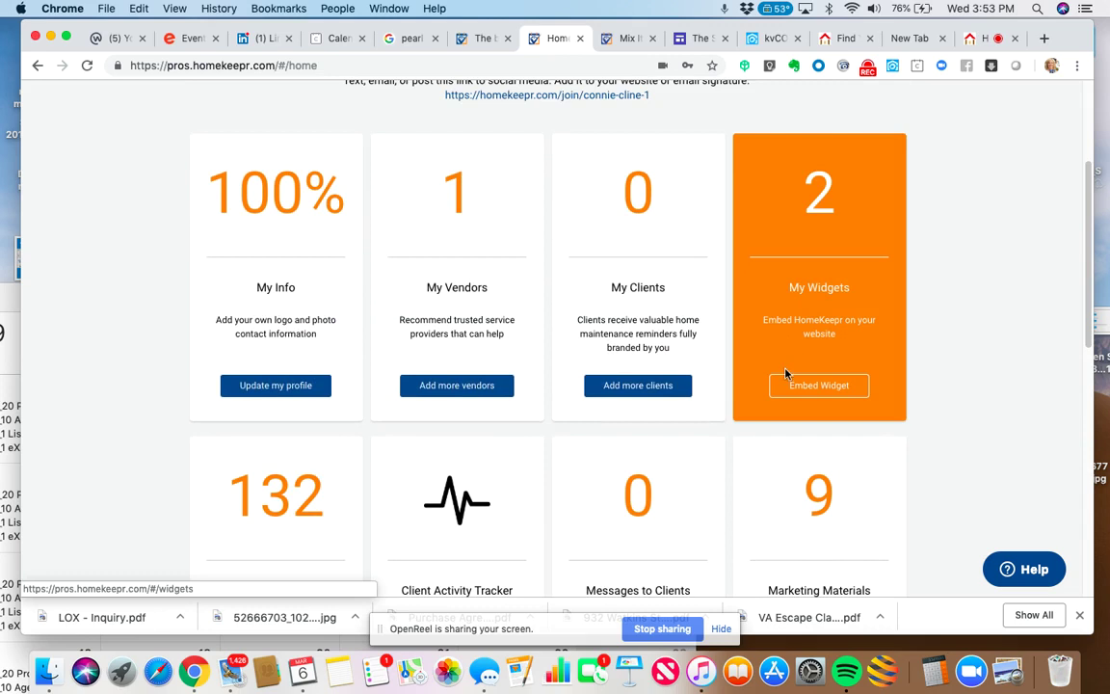
left_click(802, 395)
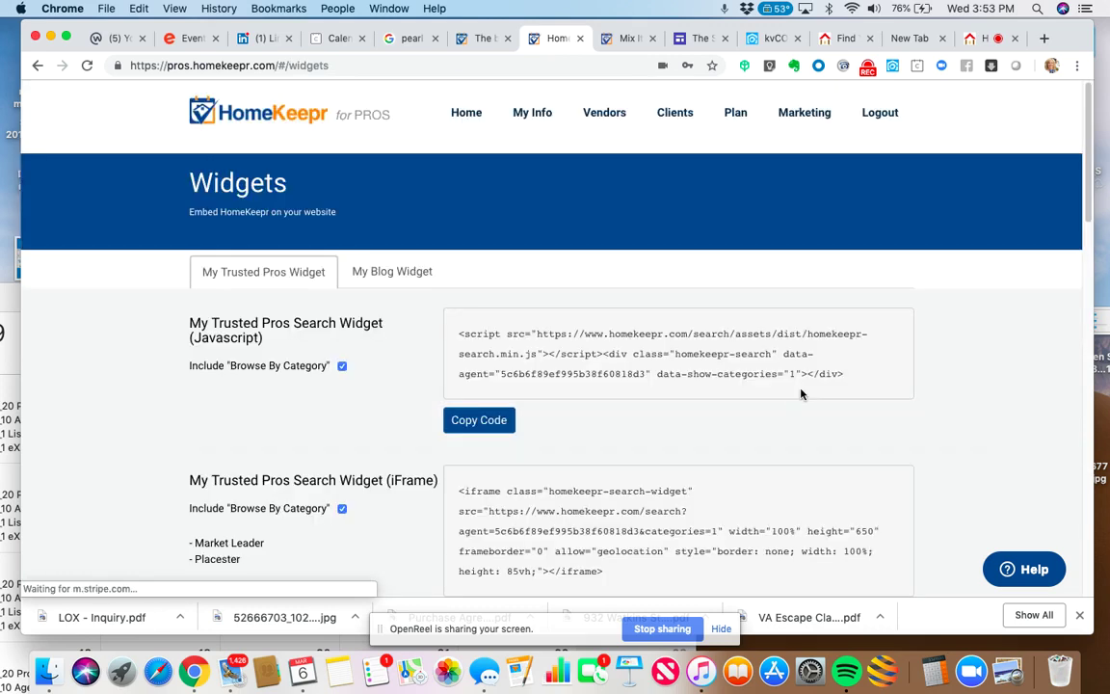
Show the My Blog Widget embed options and copy the iFrame version of the code
scroll(1086, 114, "down", 2)
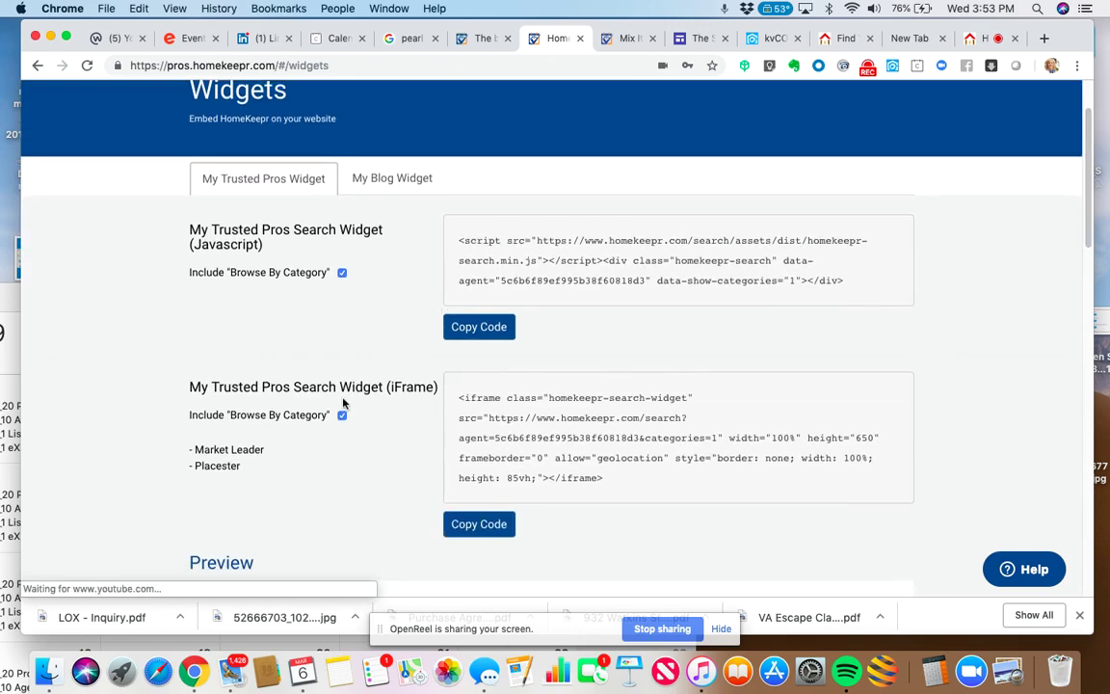
left_click(395, 185)
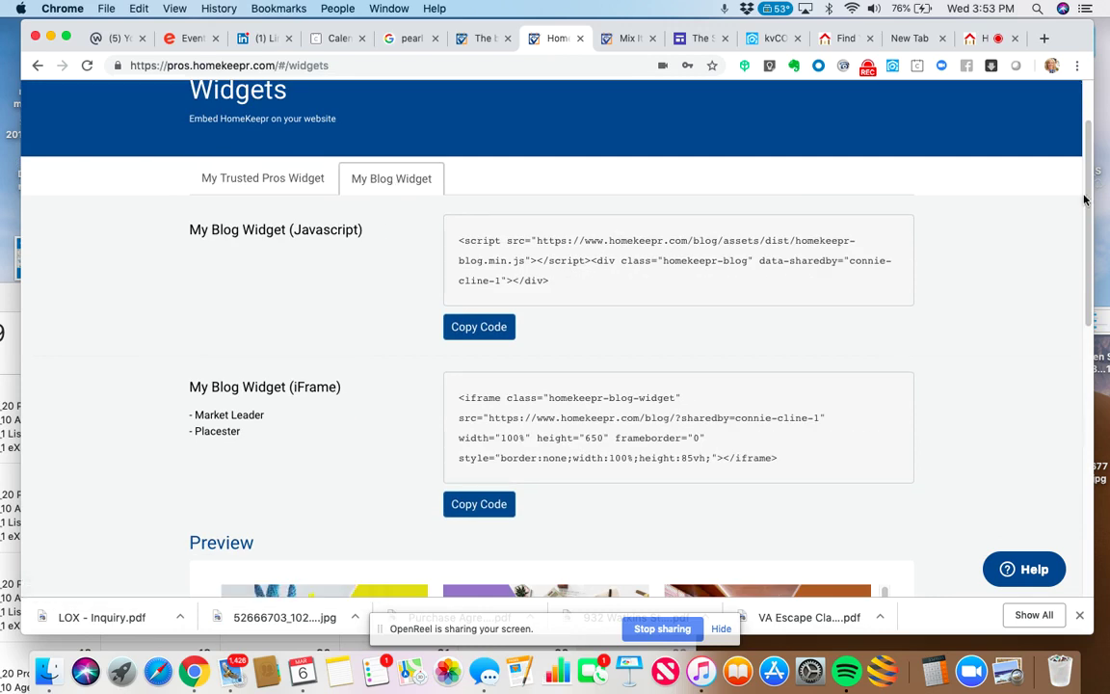
scroll(1087, 280, "down", 4)
left_click_drag(1087, 280, 1086, 222)
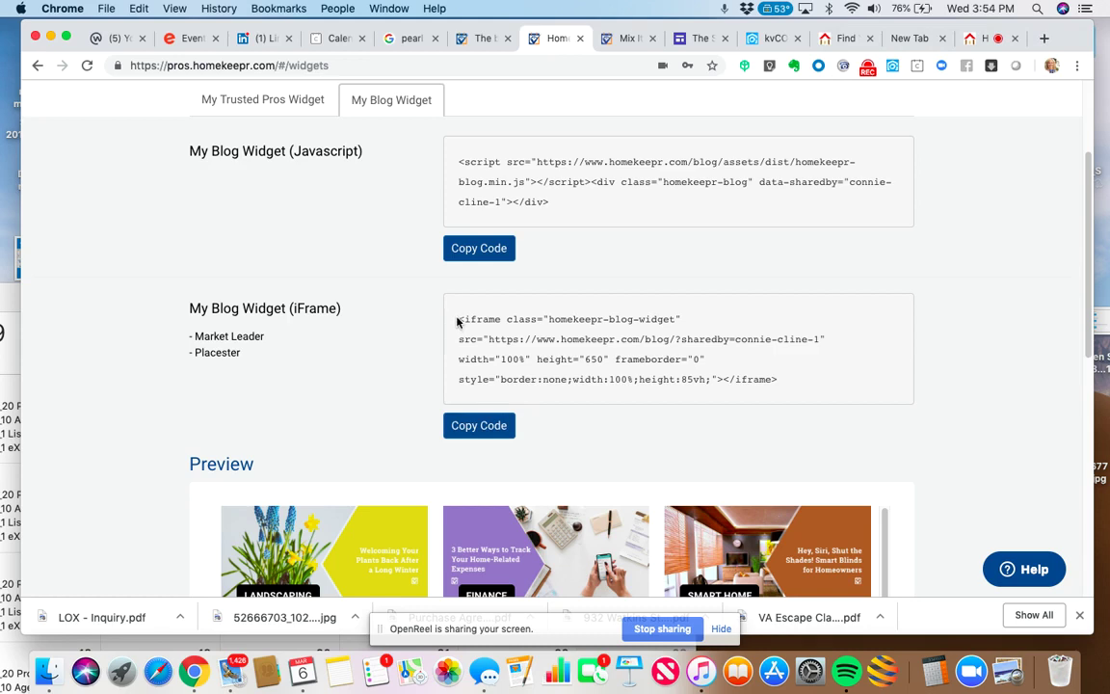
left_click_drag(456, 319, 821, 387)
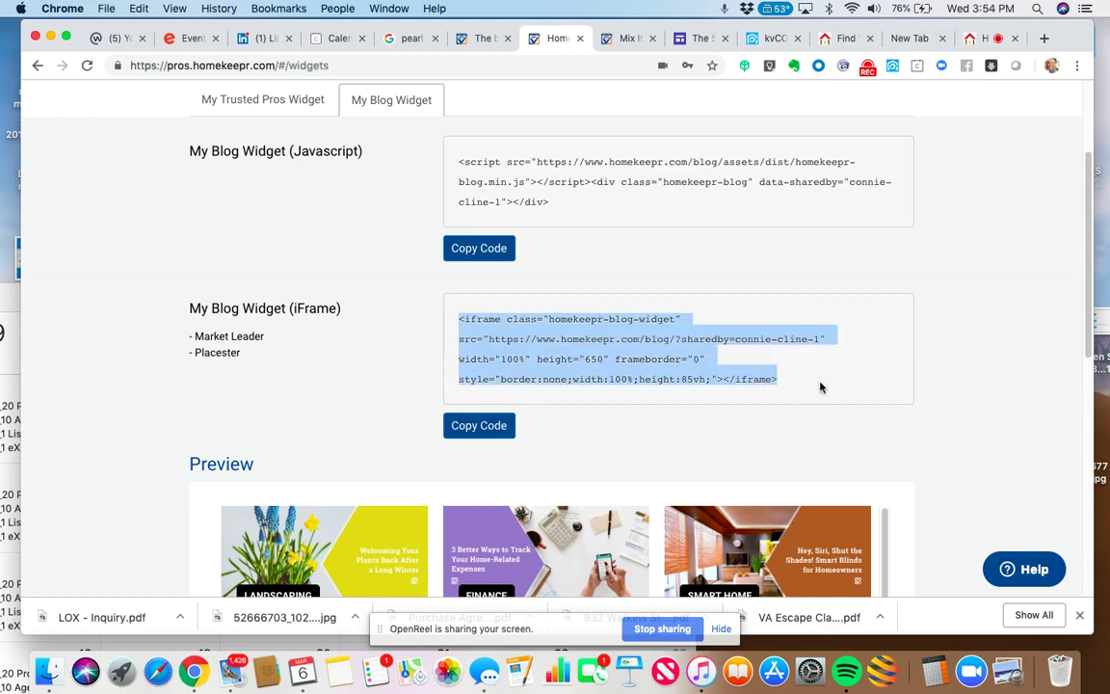
key("super+c")
Switch to kvCORE and start a new custom page titled "Homekeepr Blog"
left_click(772, 38)
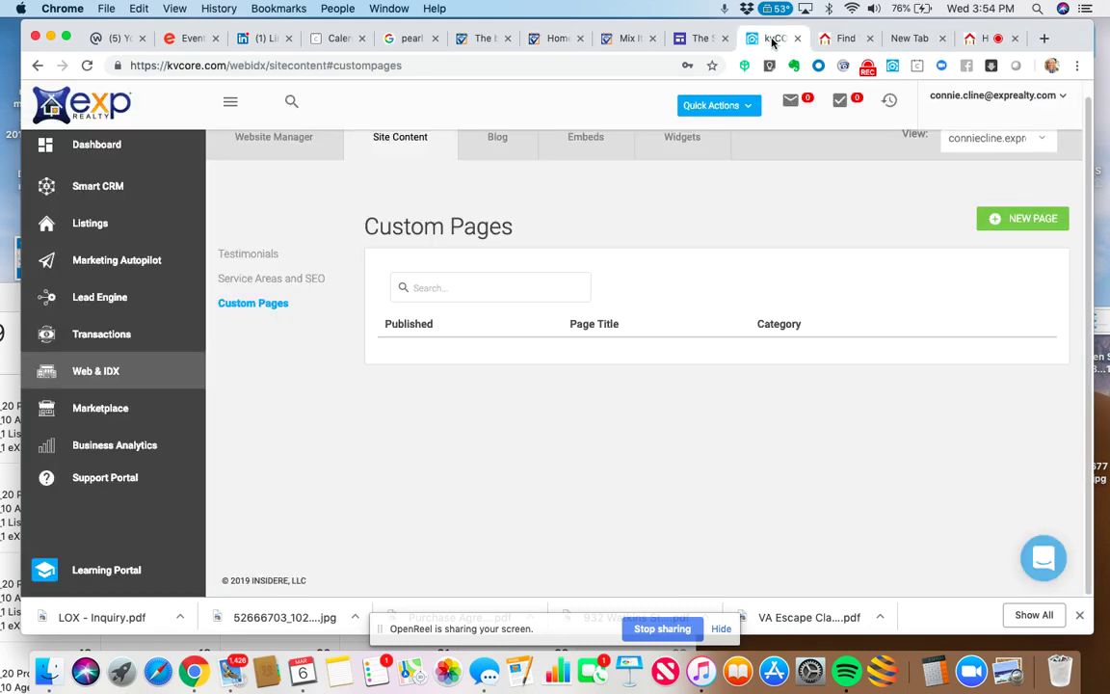
left_click(1023, 219)
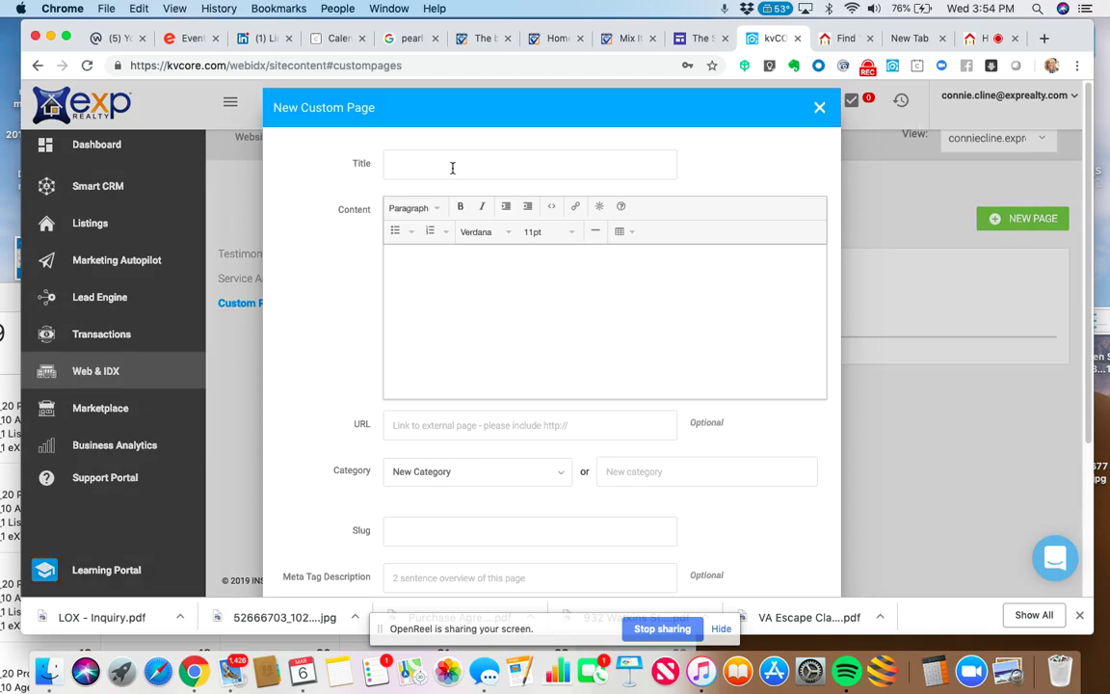
left_click(537, 165)
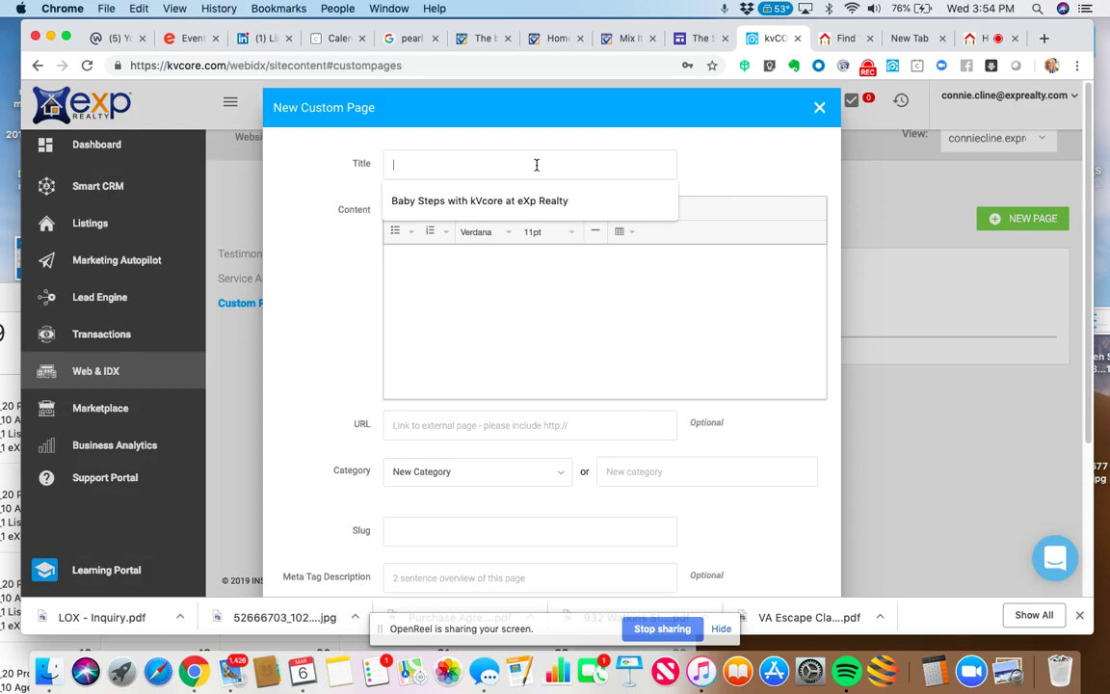
type("H")
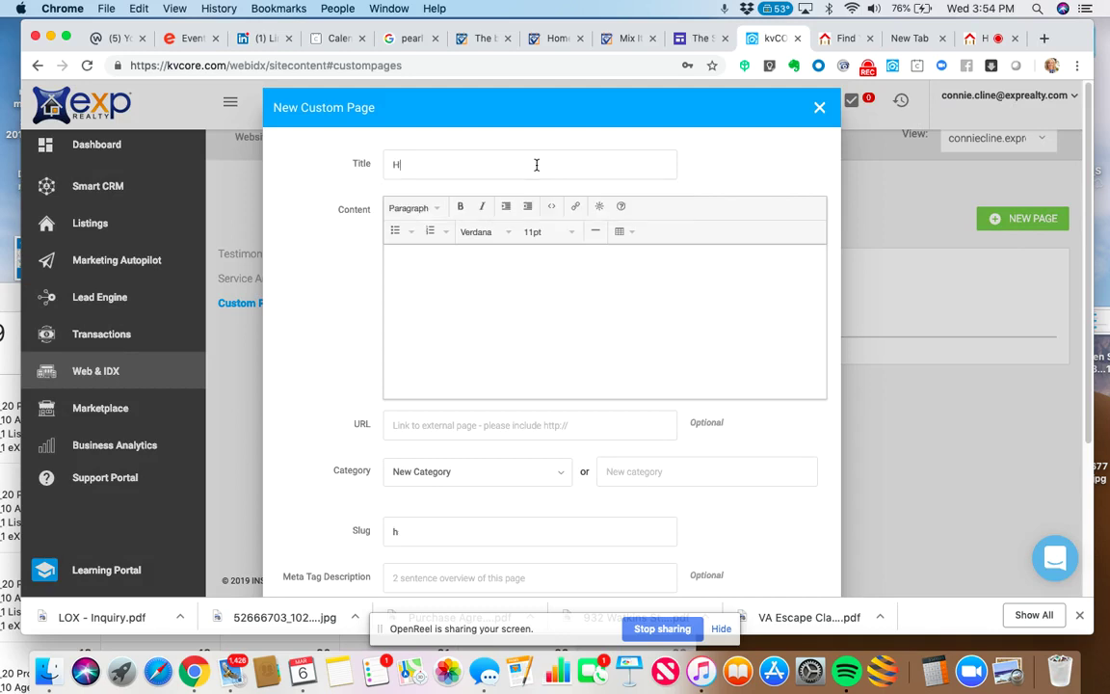
type("omekeepr Blog")
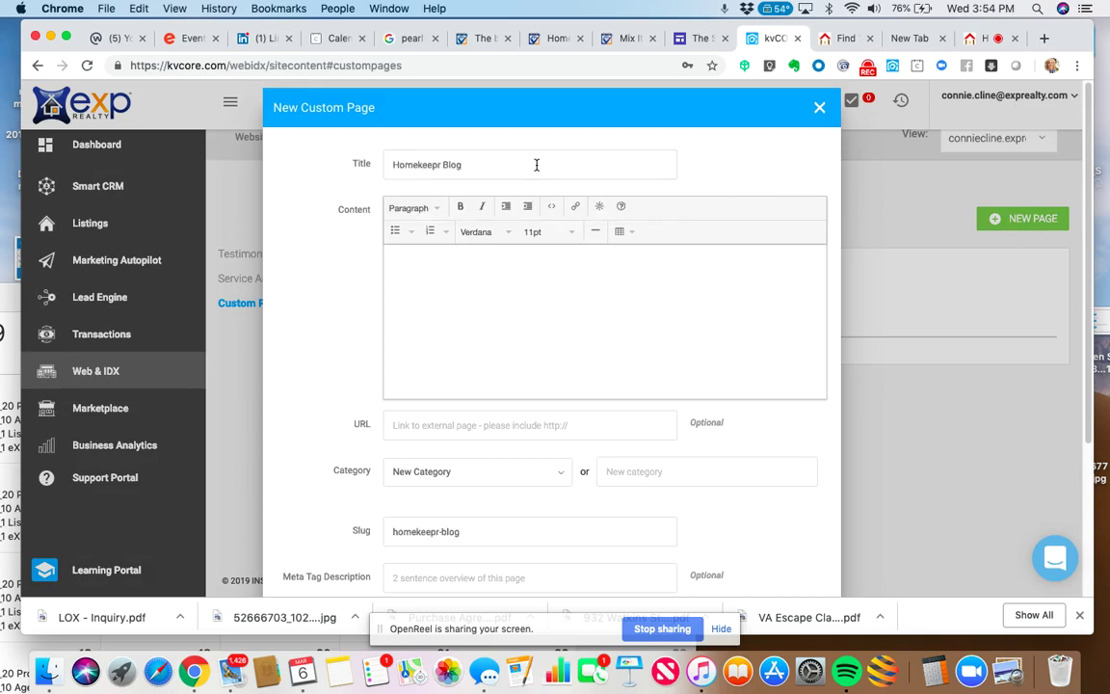
Paste the copied iFrame code into the source code of the page content and apply it
left_click(505, 278)
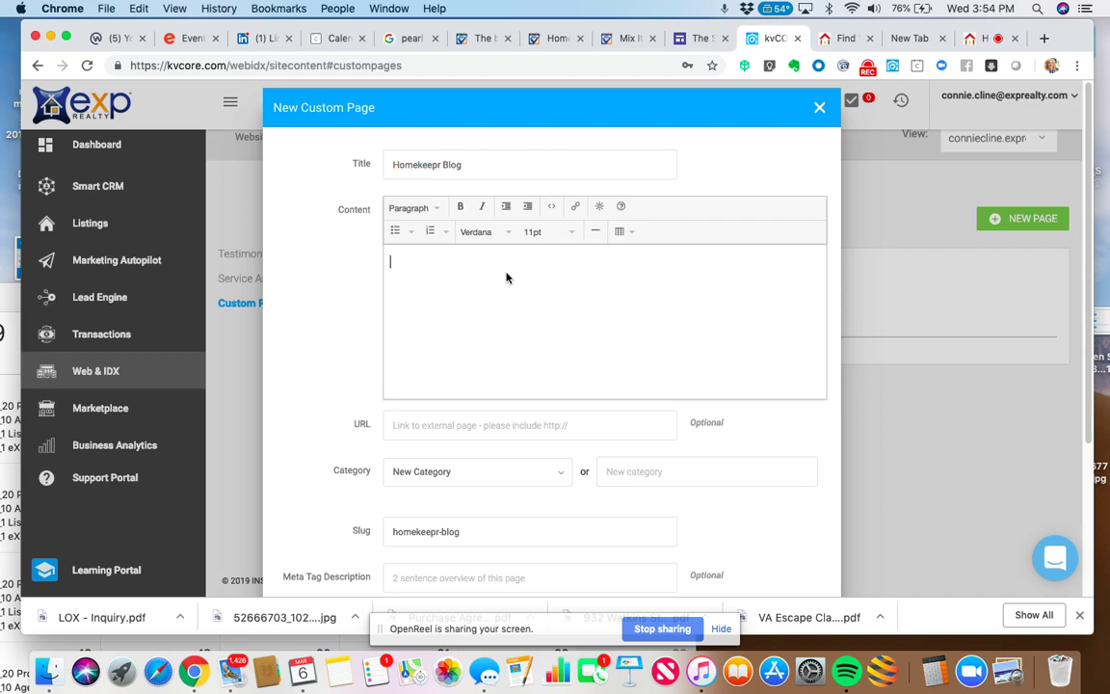
left_click(553, 209)
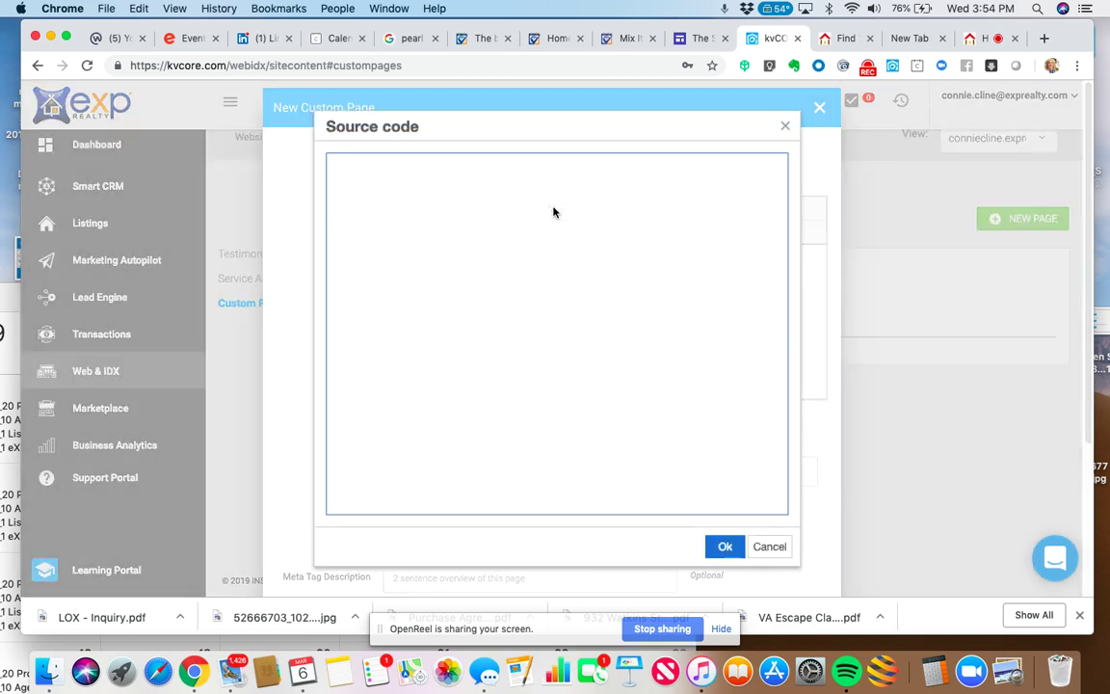
key("super+v")
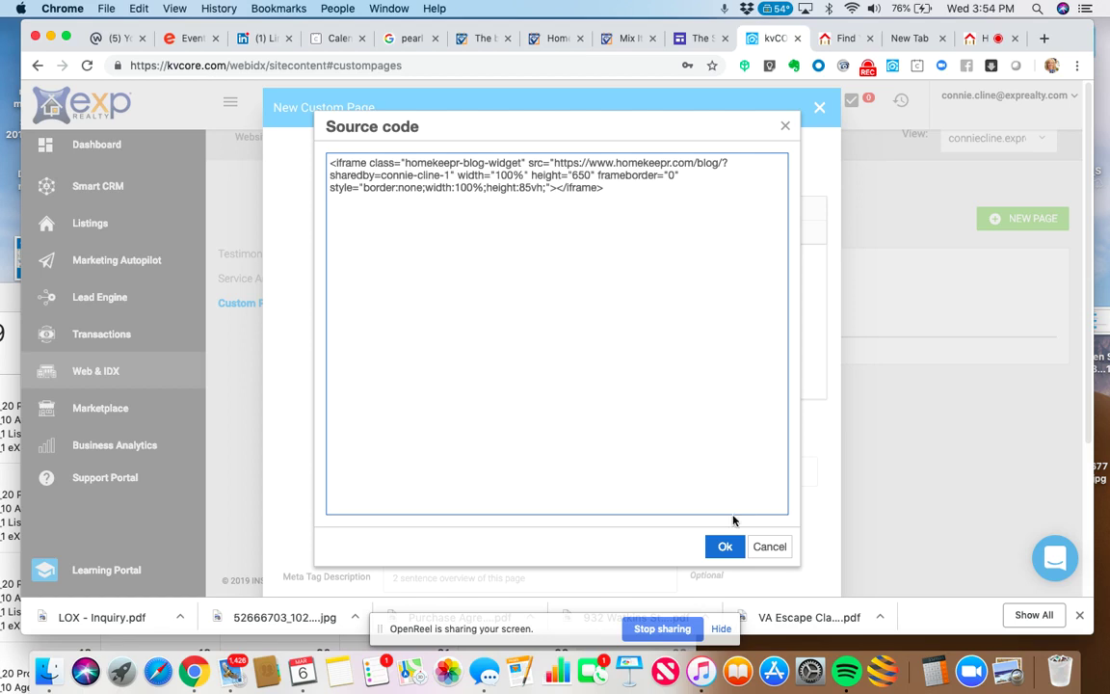
left_click(725, 547)
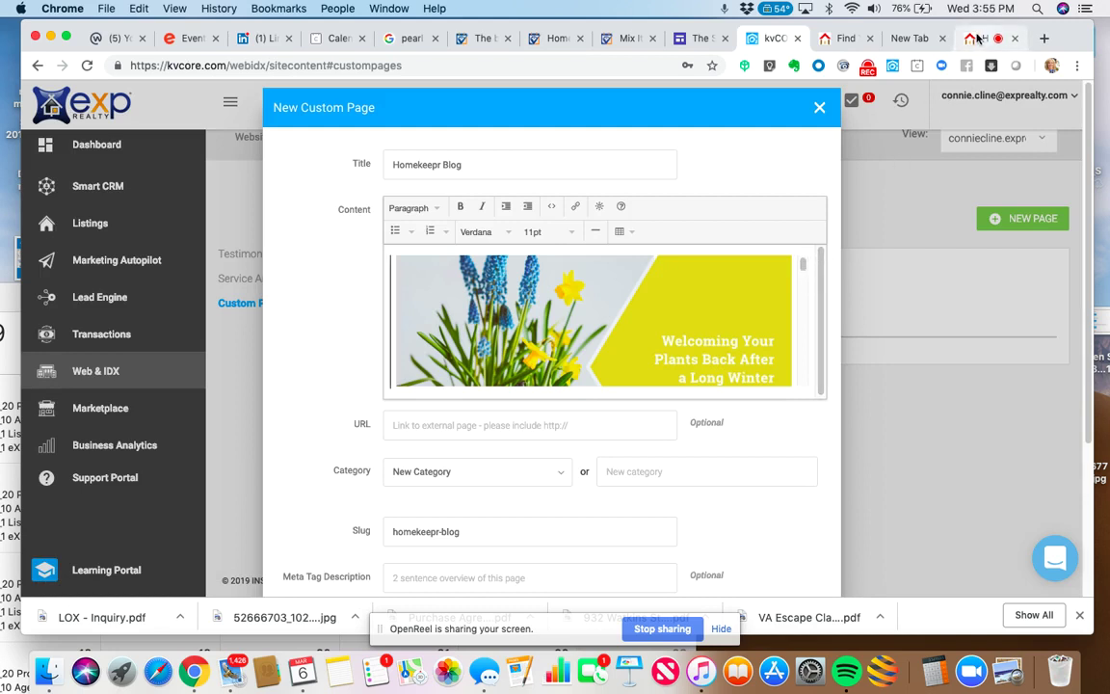
Copy the instruction line about the scroll tool from the Home Owner Tips page and look through the blog feed below it
left_click(978, 39)
left_click_drag(140, 407, 536, 412)
key("super+c")
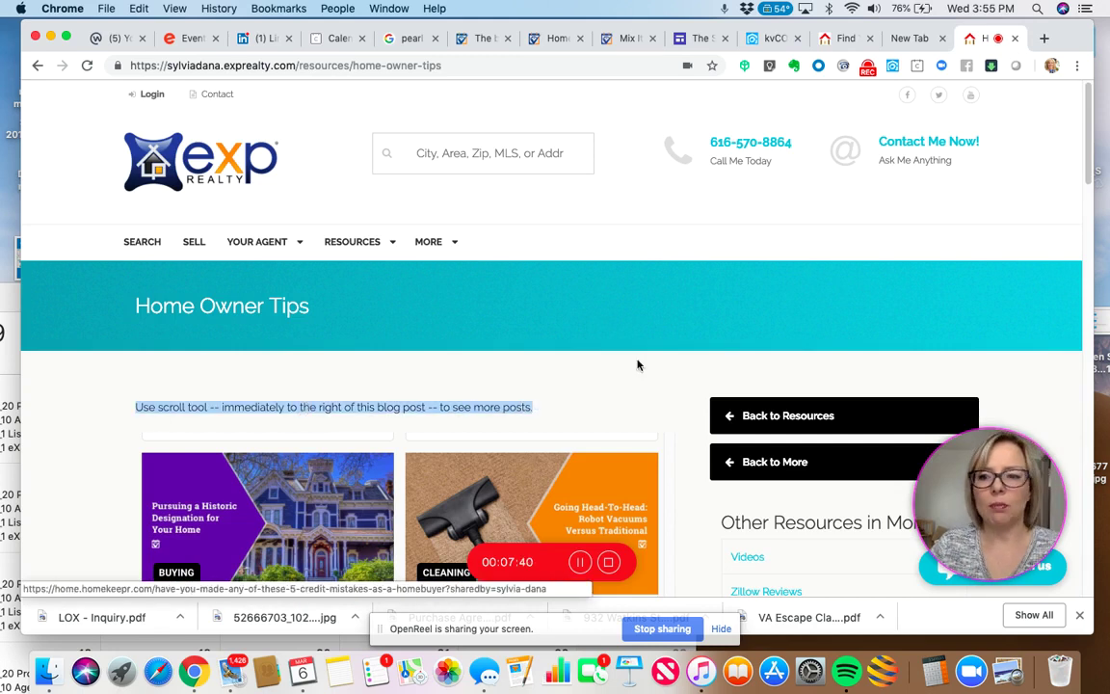
left_click_drag(1087, 112, 1082, 218)
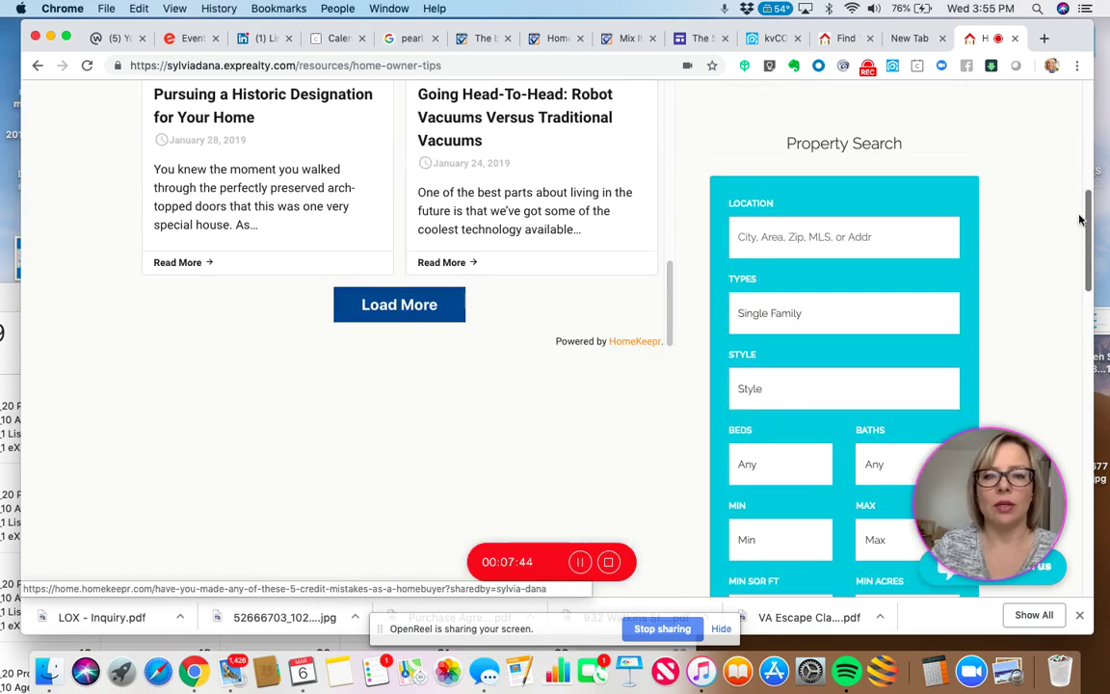
left_click_drag(669, 292, 701, 87)
left_click_drag(1082, 254, 812, 79)
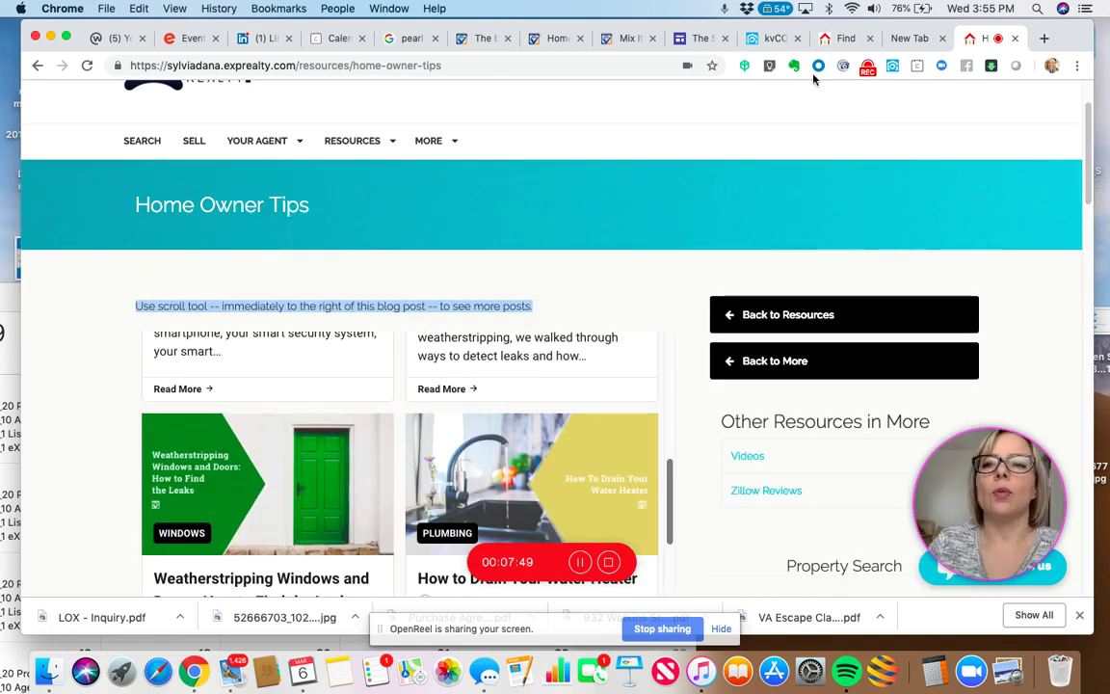
Return to the new kvCORE page and paste the line "Use scroll tool -- immediately to the right of this blog post -- to see more posts." above the blog feed
left_click(770, 39)
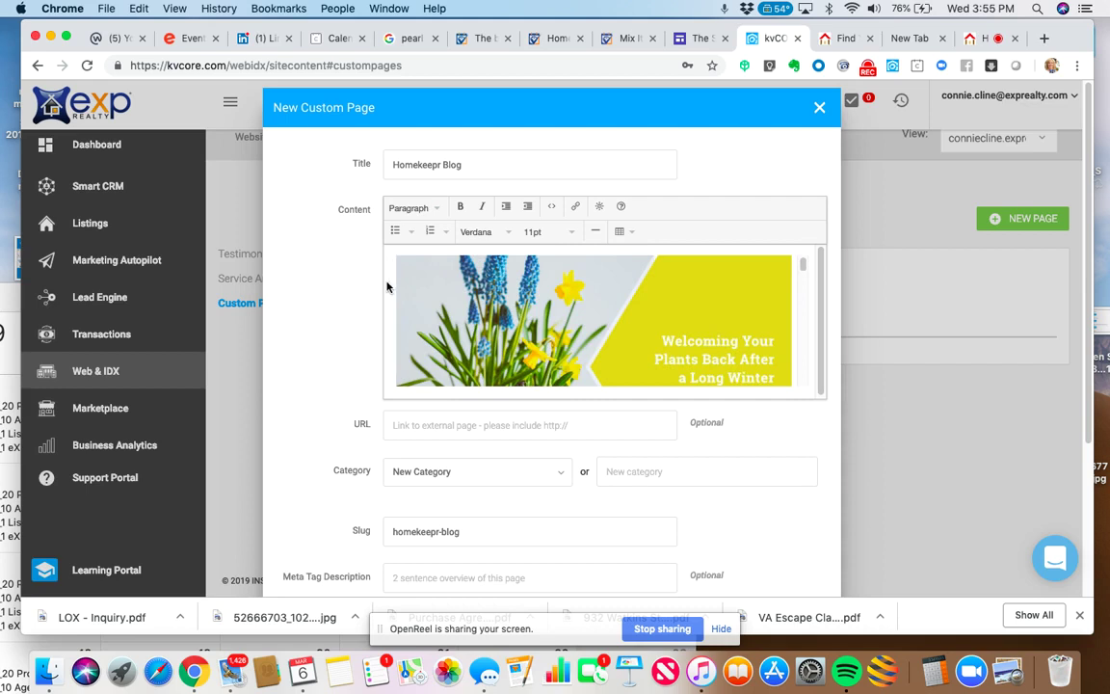
key("Return")
key("Up")
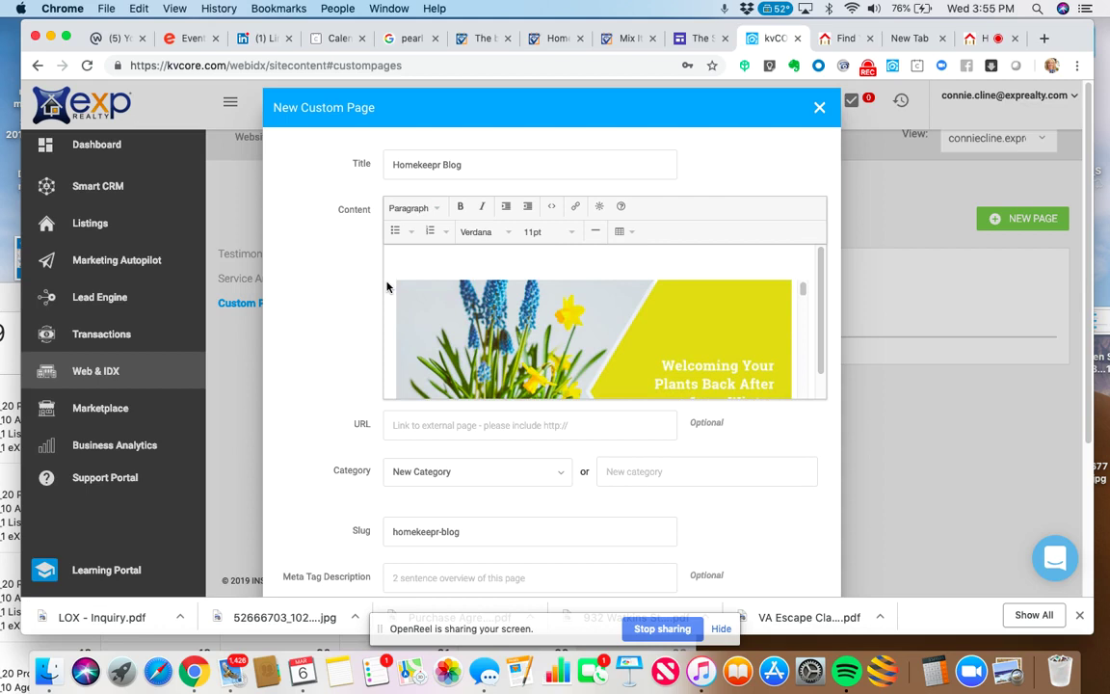
key("super+v")
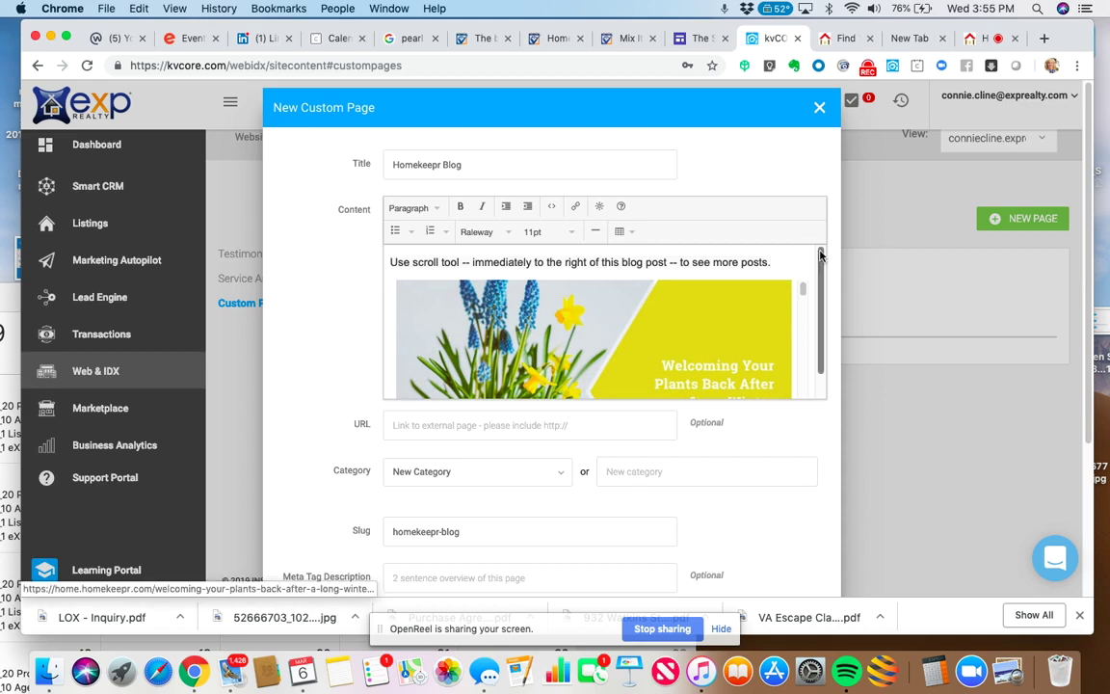
left_click_drag(820, 260, 820, 283)
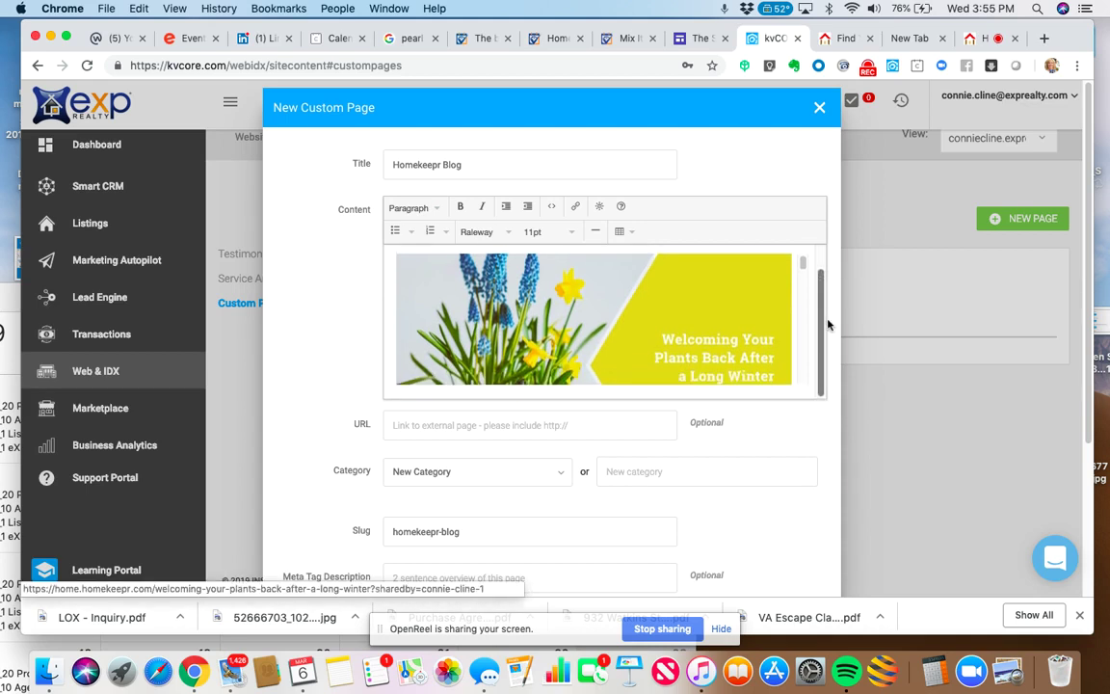
Assign the custom page to a new category named "Homeowners"
left_click(559, 478)
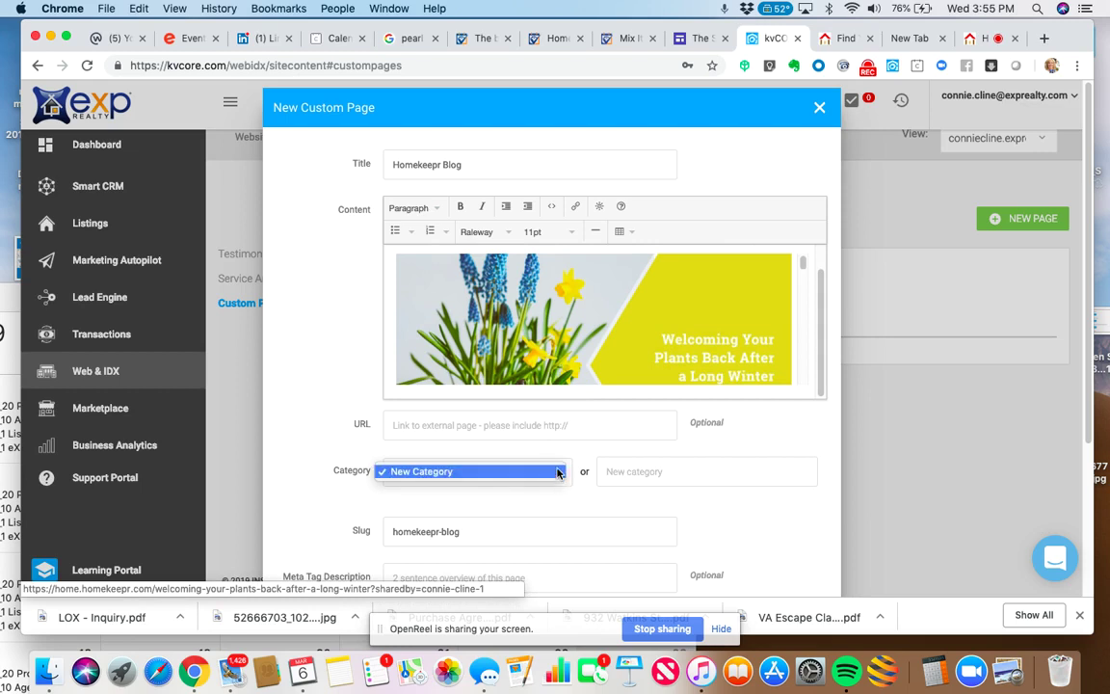
left_click(600, 501)
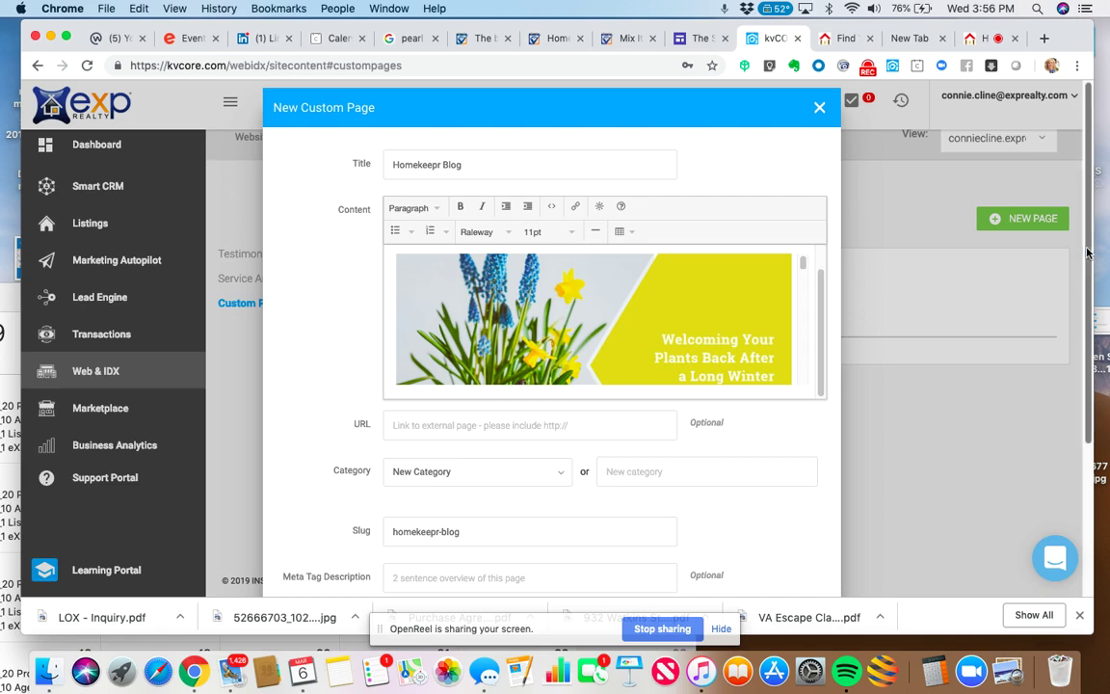
key("Return")
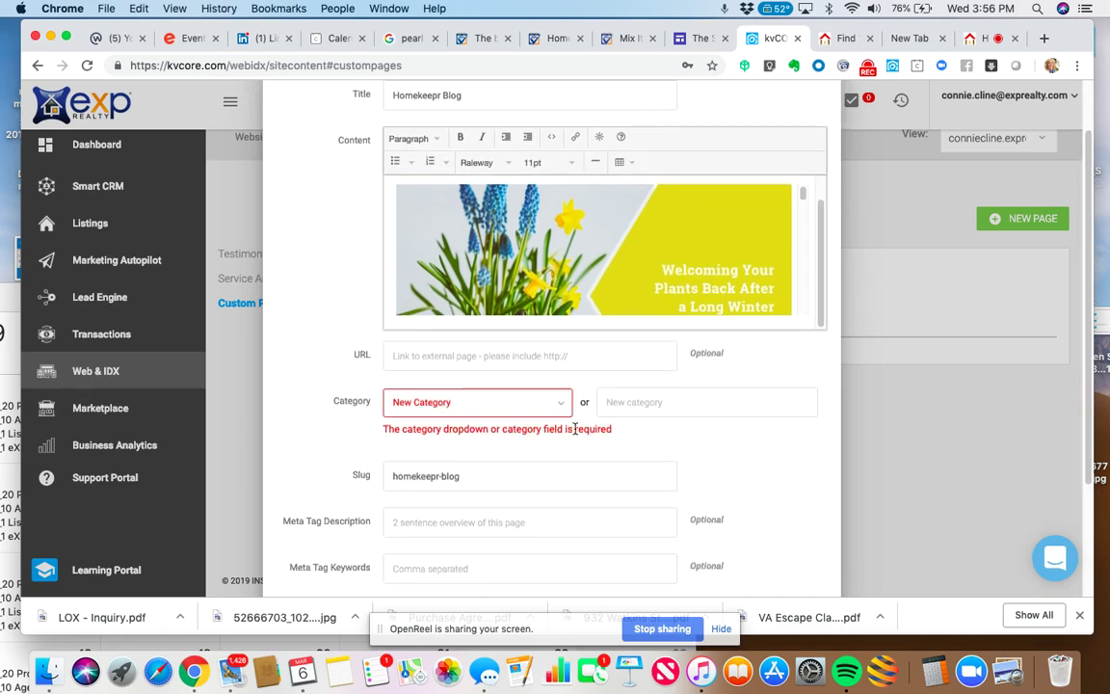
left_click(566, 405)
left_click(616, 402)
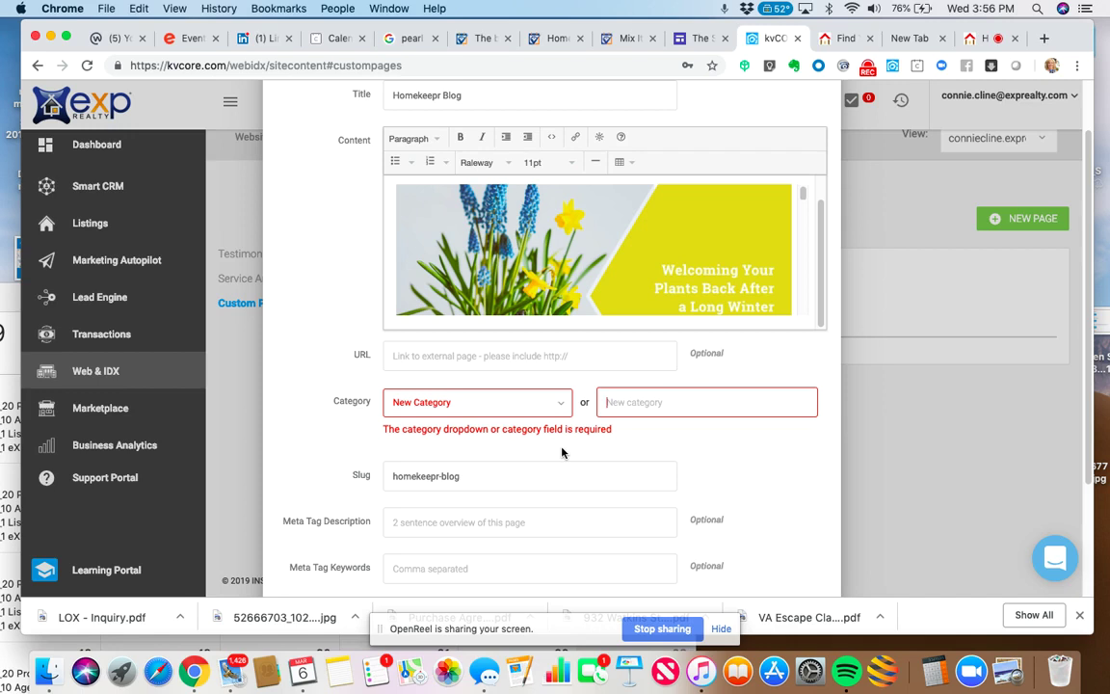
type("Homewon")
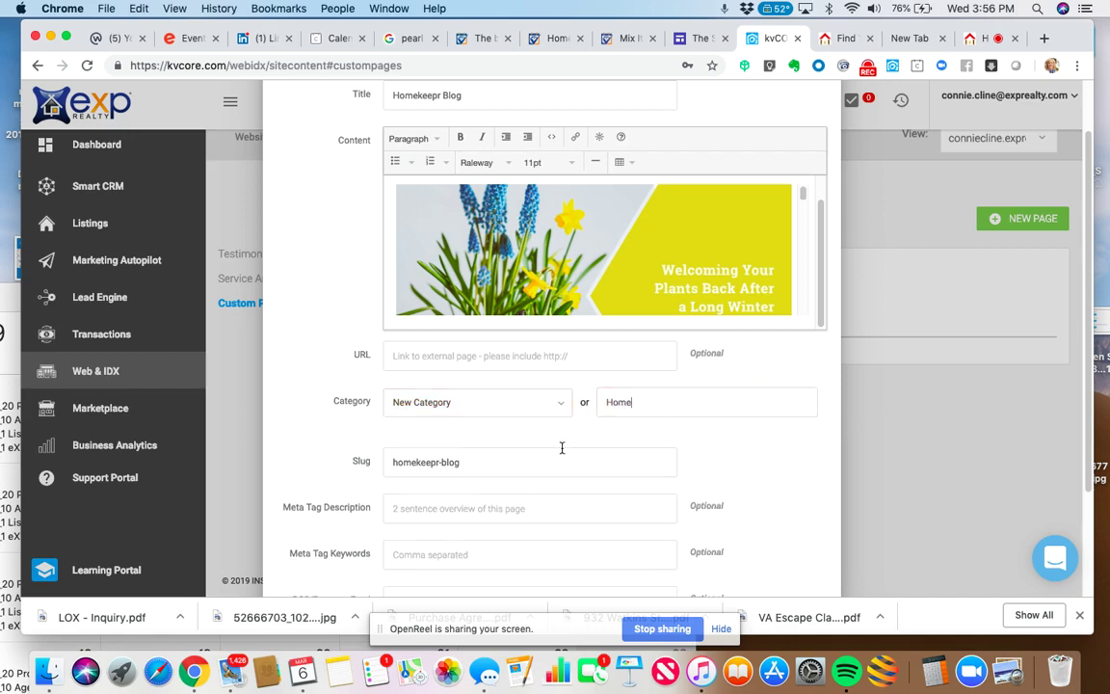
key("BackSpace")
key("BackSpace")
key("BackSpace")
type("owners")
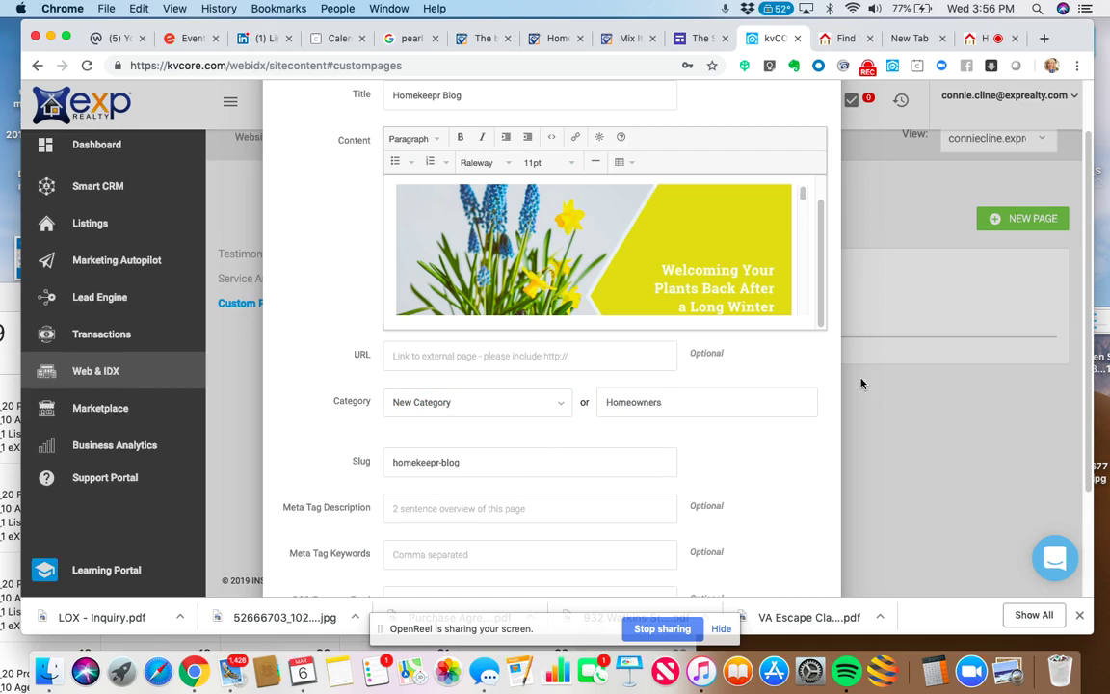
Set the meta tag description to "Get valuable homeowner tips regarding finances, home improvements, smart home technology and so much more."
scroll(1088, 385, "down", 2)
scroll(1088, 385, "down", 5)
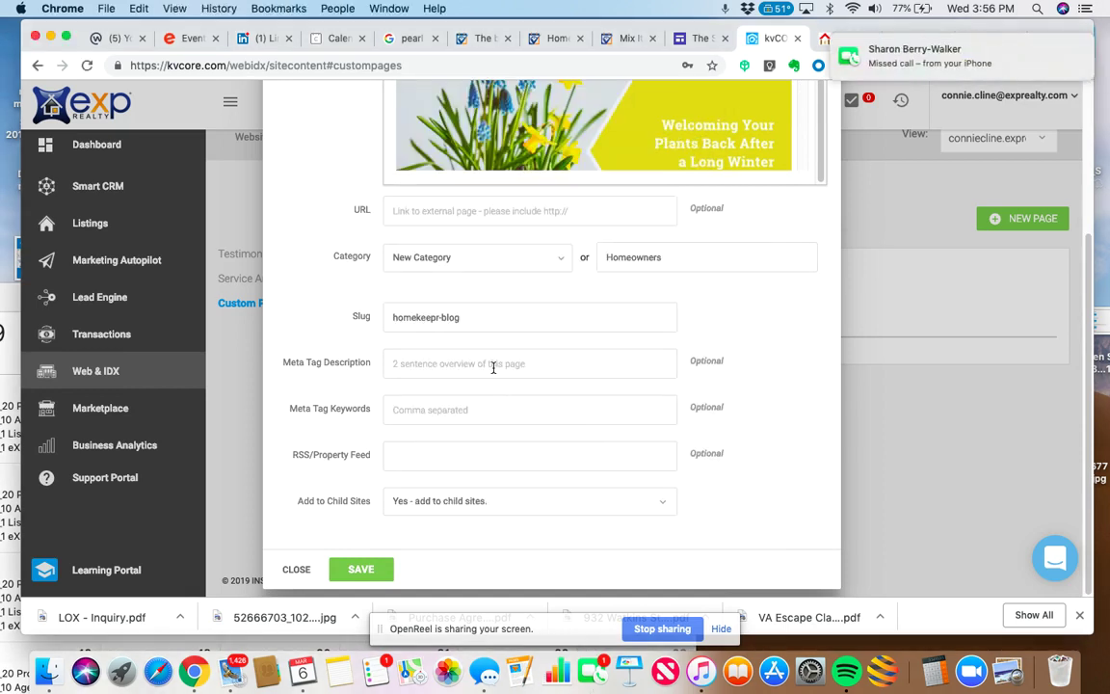
left_click(493, 366)
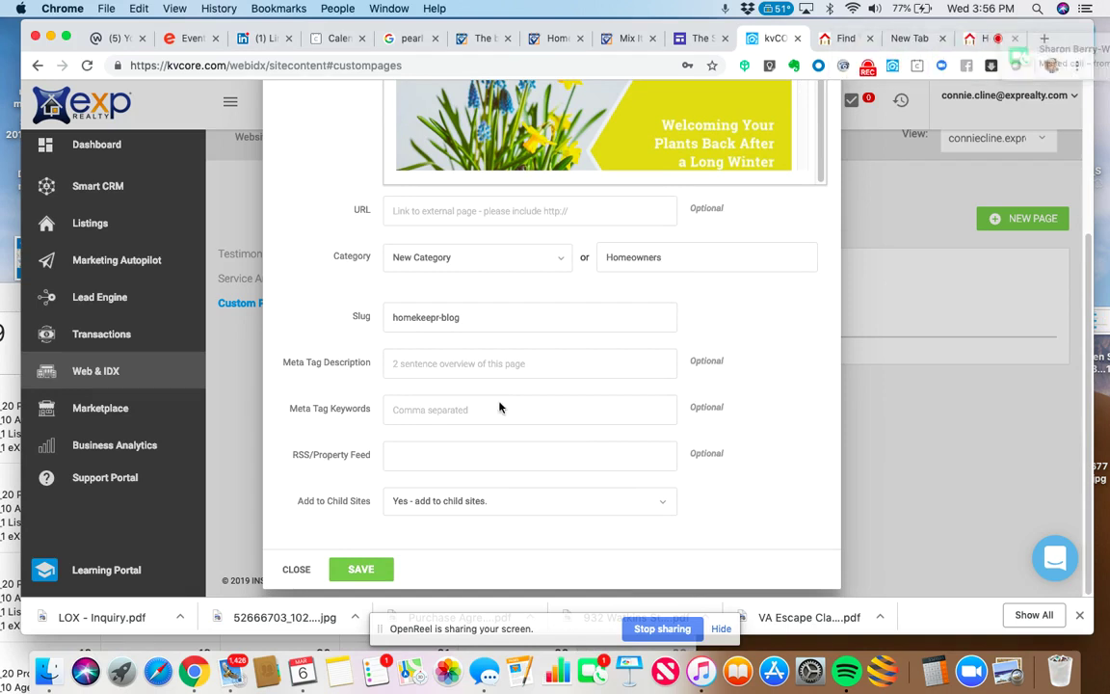
type("Get g")
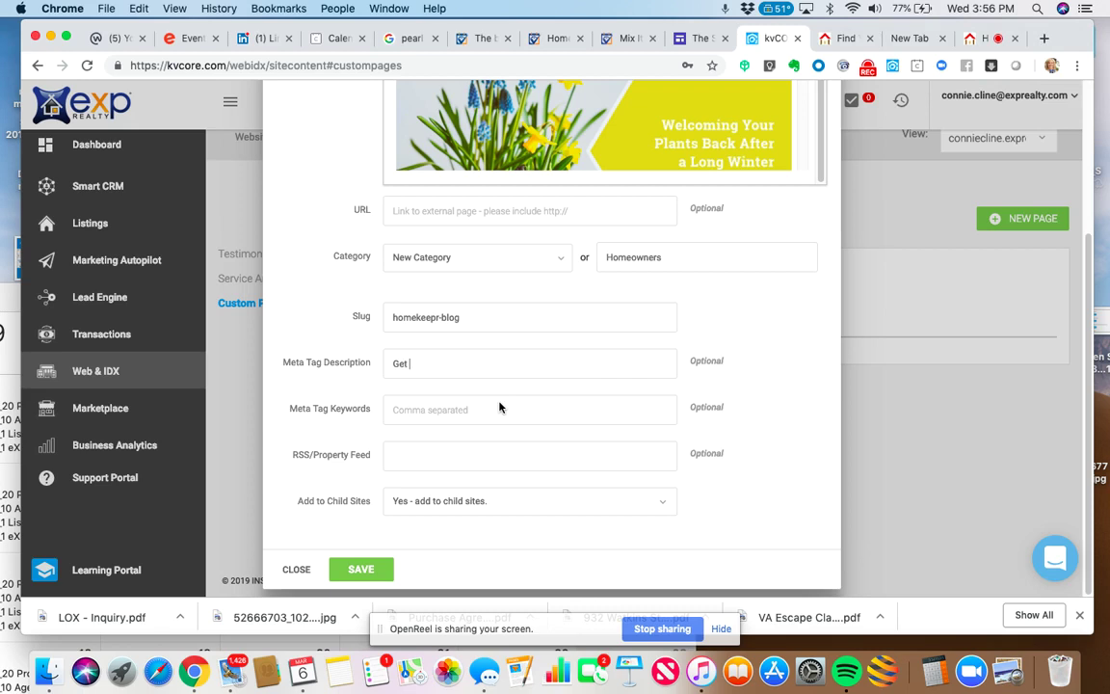
key("BackSpace")
key("BackSpace")
type("valuable homeowner tips")
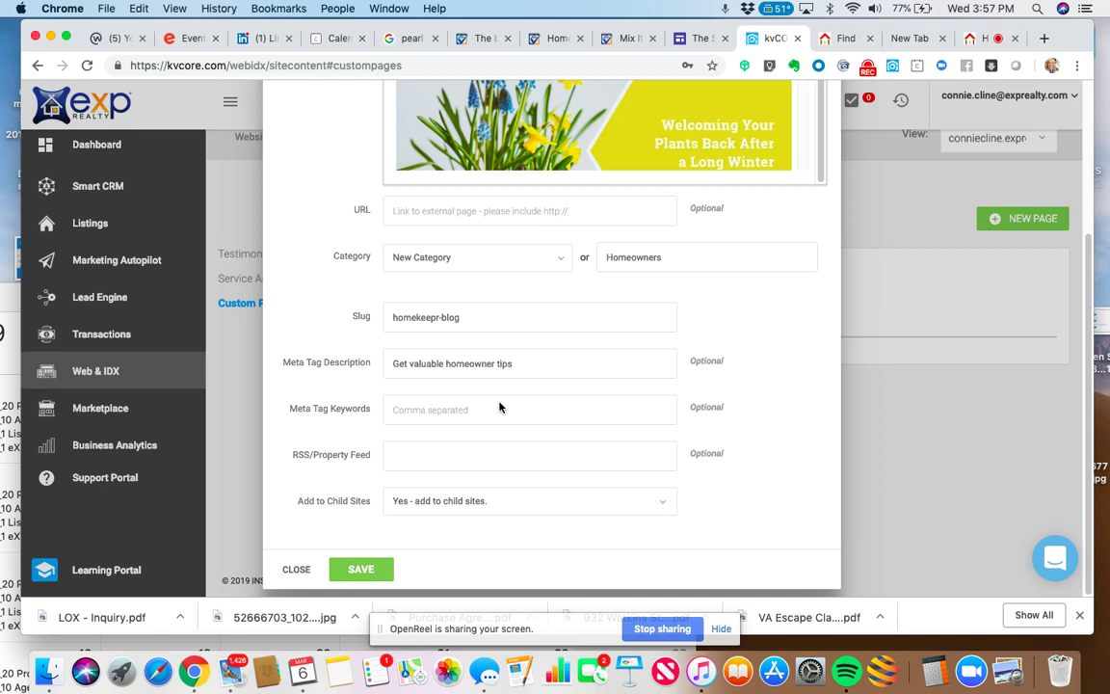
type(" regarding finances, home imp")
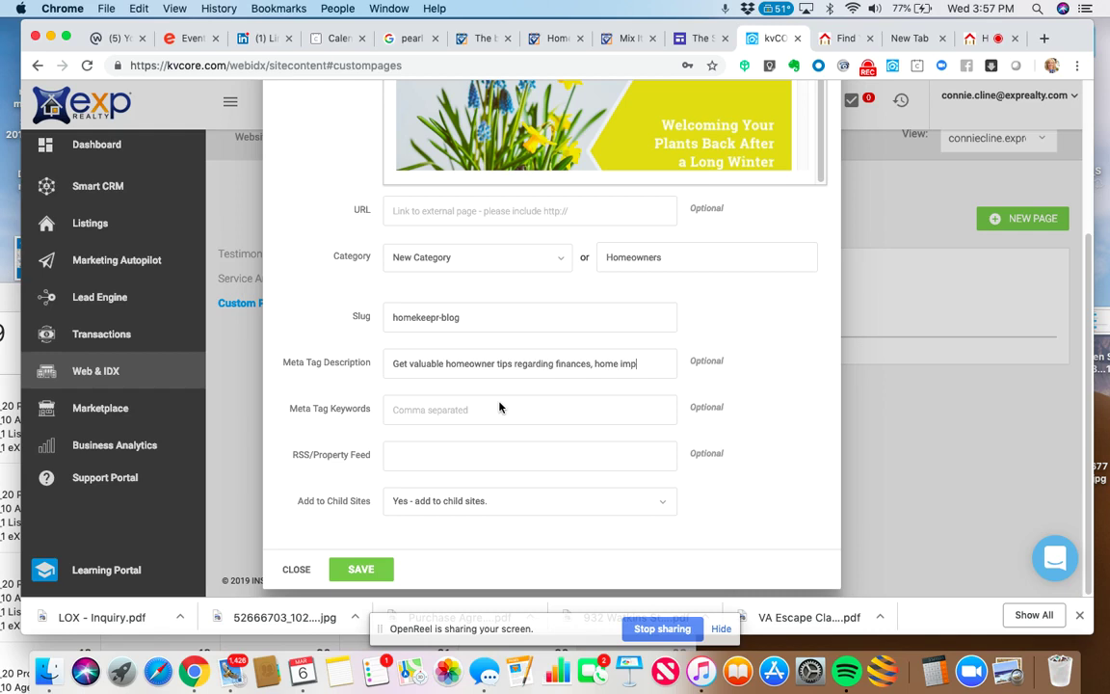
type("rovements")
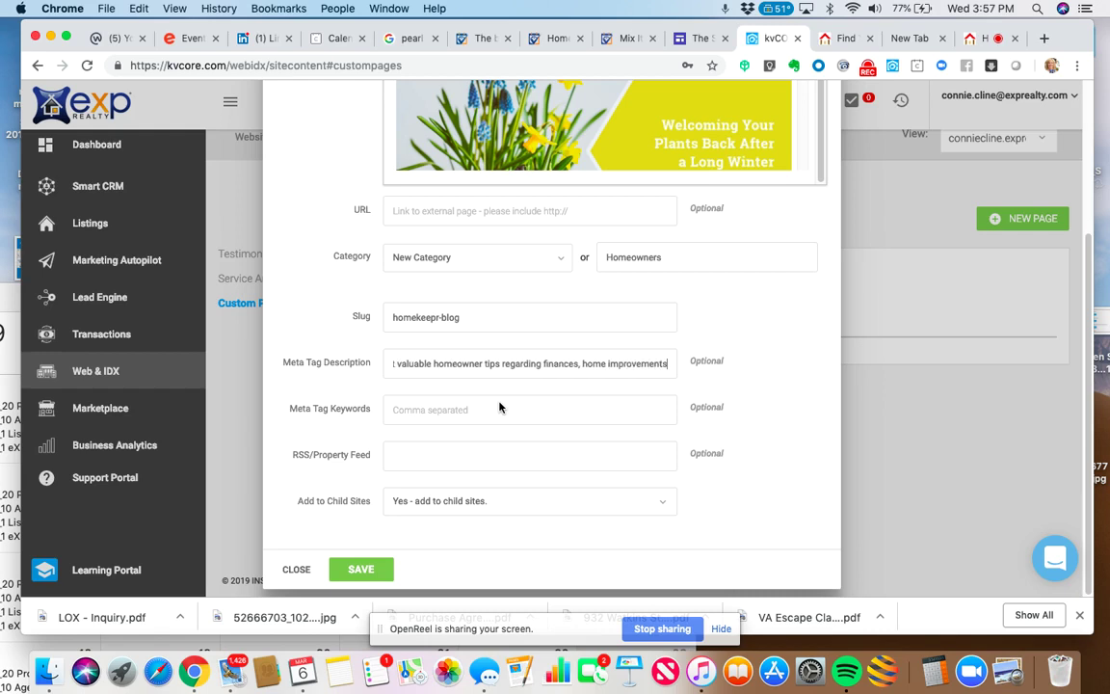
type(",")
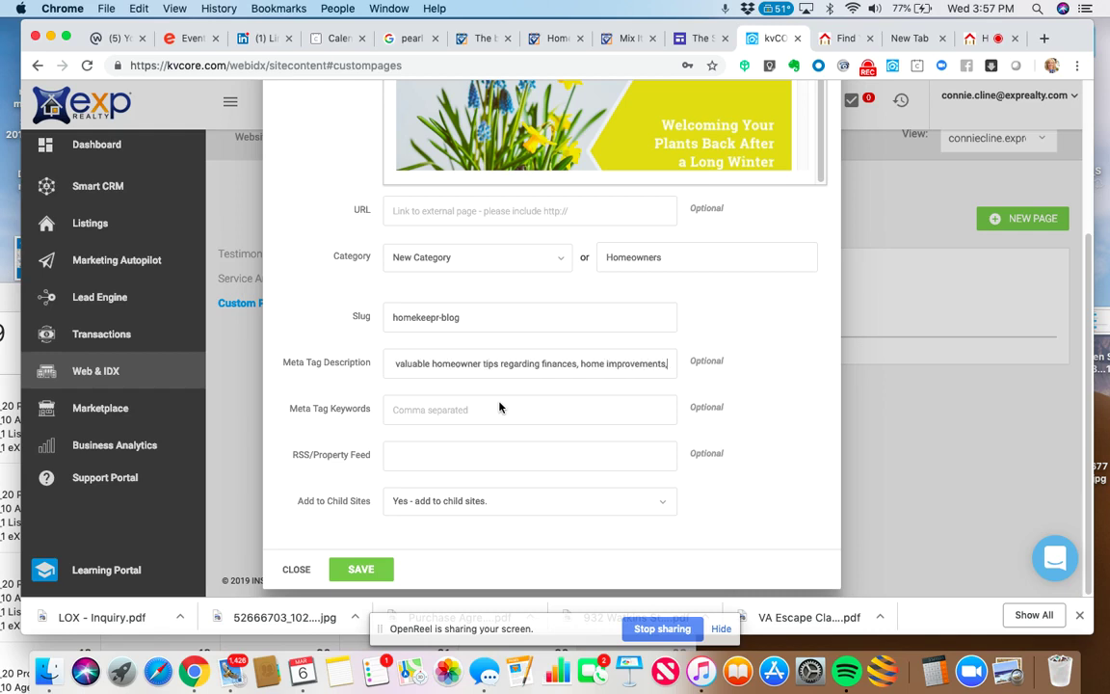
type(" smart hom")
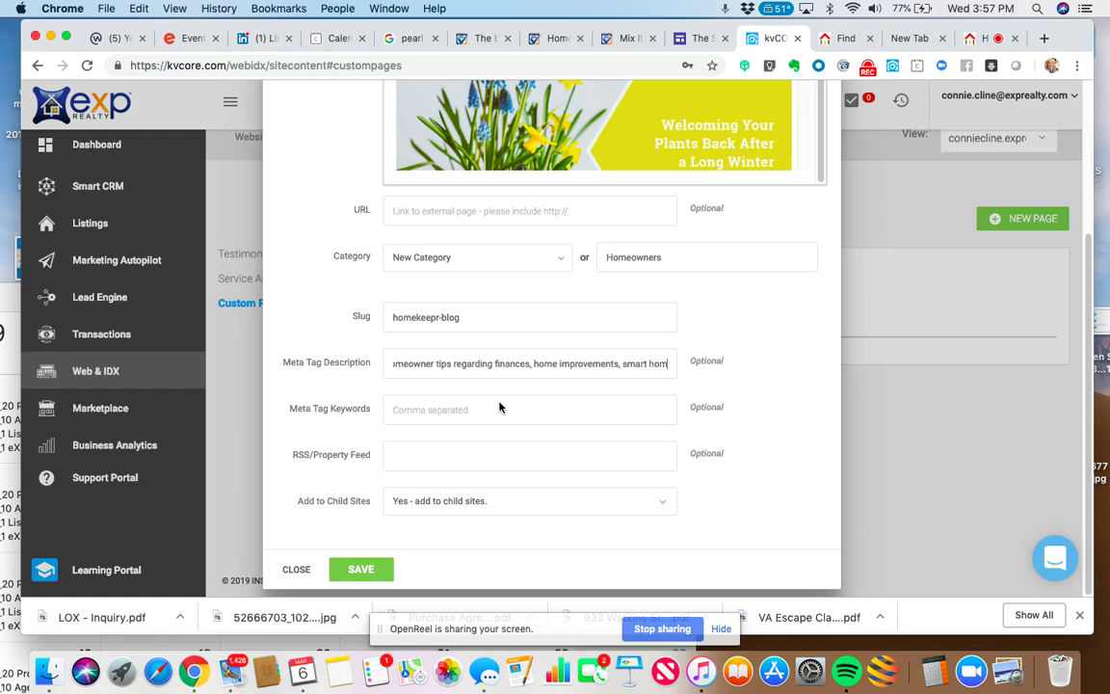
type("e technology")
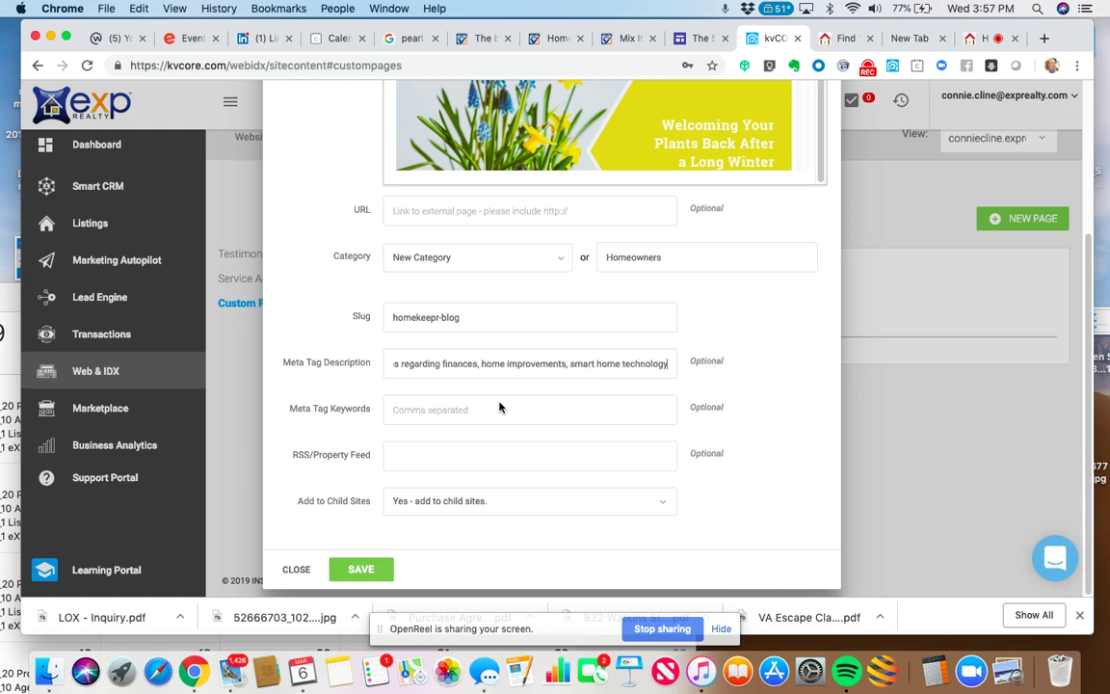
type(" and so")
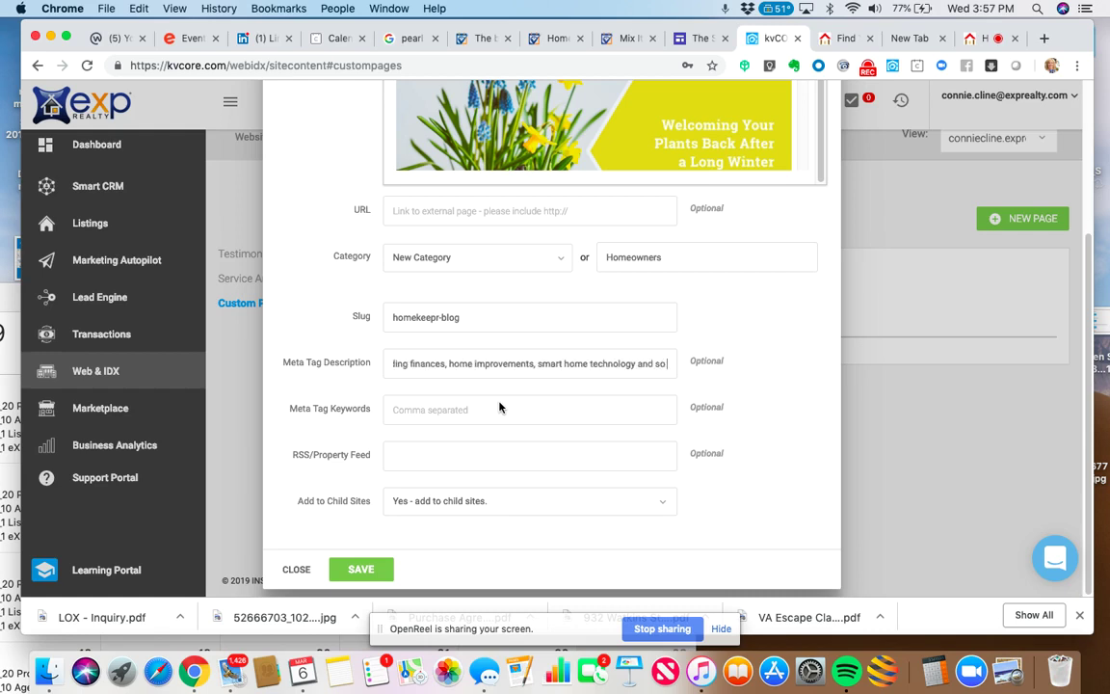
type(" much more.")
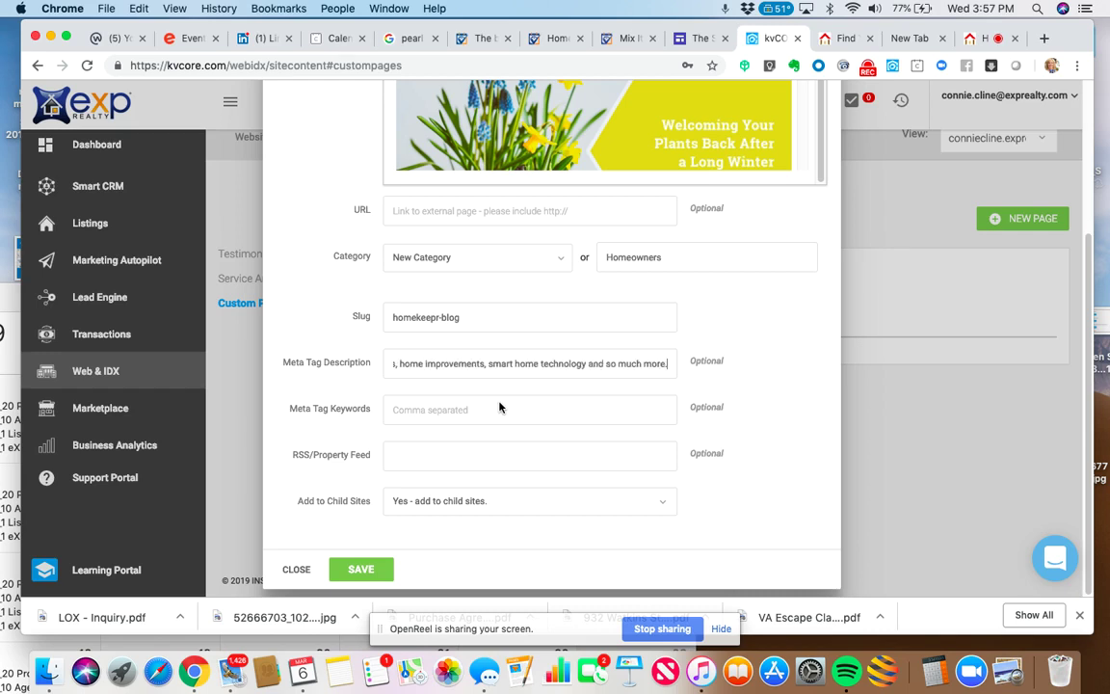
Enter the meta tag keywords "home improvement, electrician, contractor, recommendations, homeowener"
left_click(447, 416)
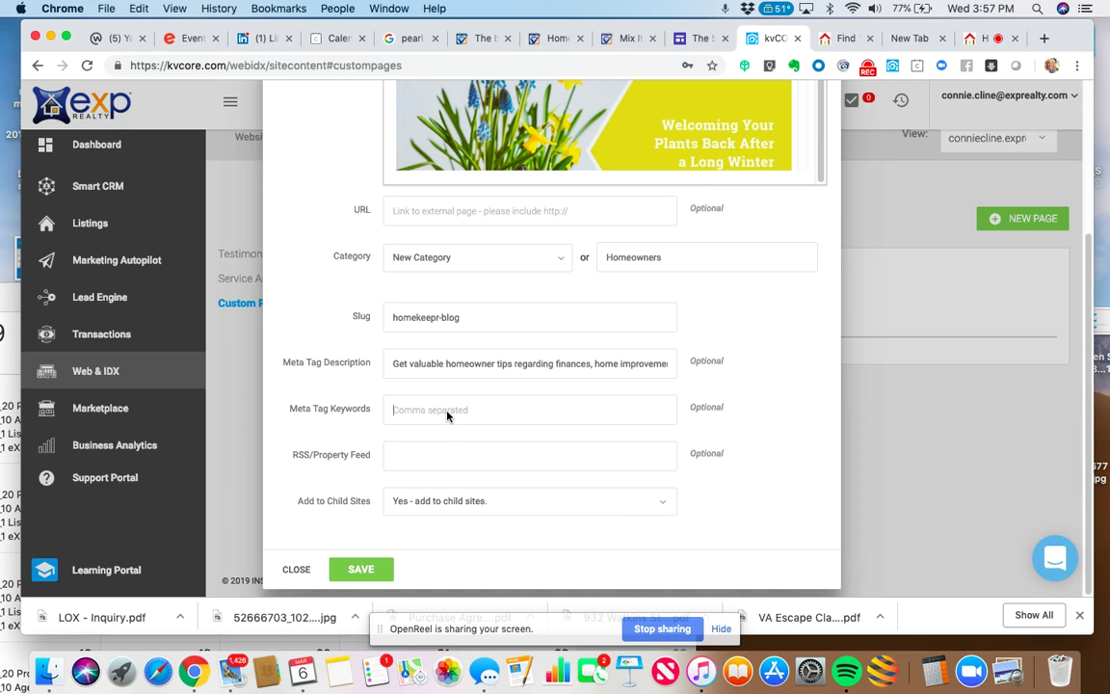
type("home improvement,")
type("electrician, contractor, ")
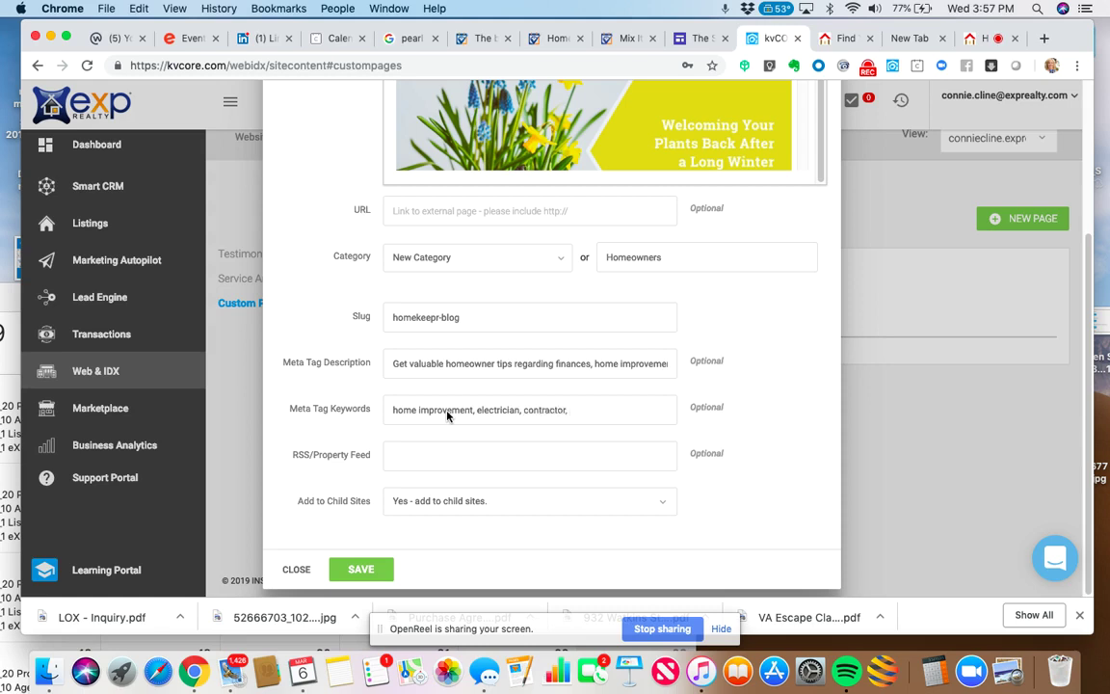
type("recommendations, home")
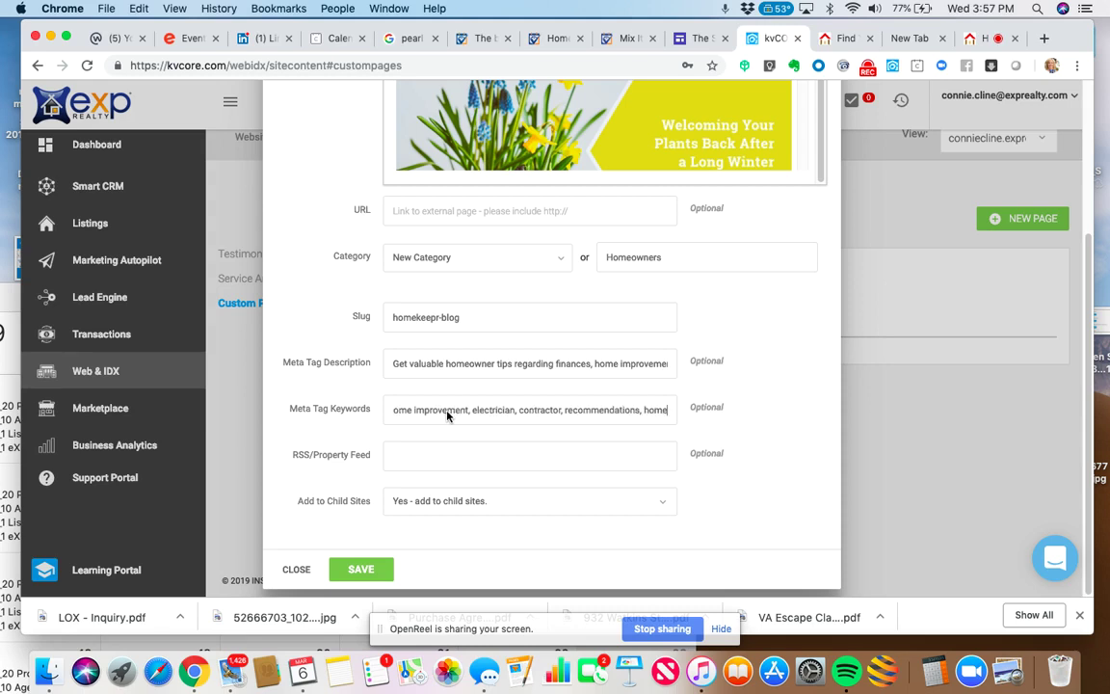
type("owener")
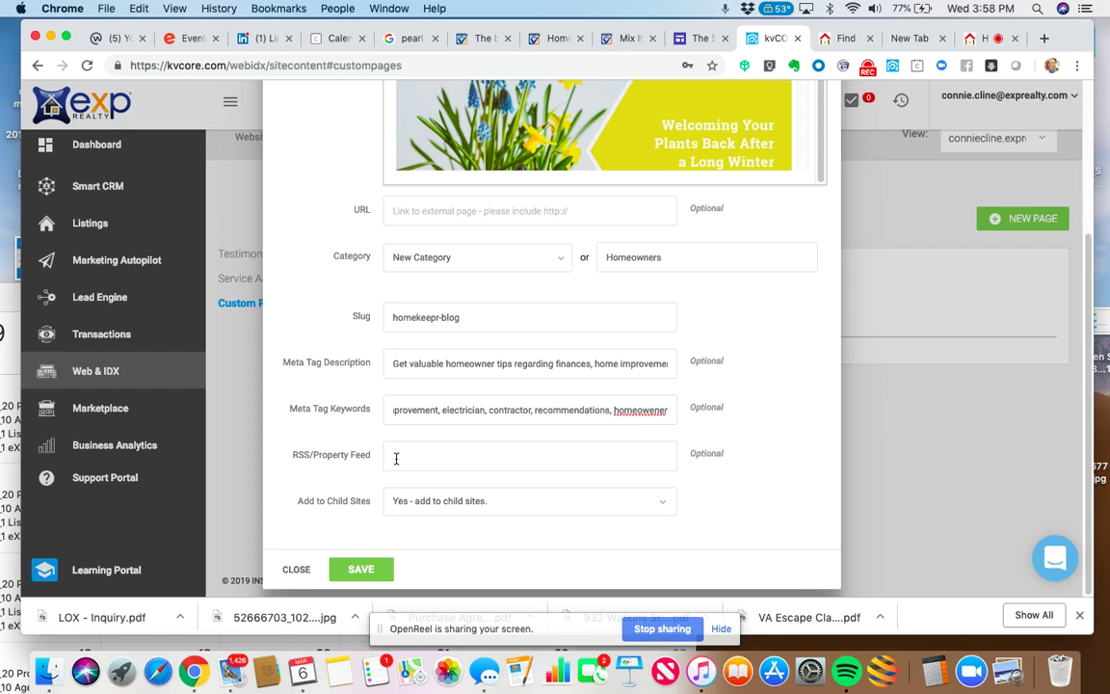
Leave the RSS/property feed empty, keep the "Yes - add to child sites." option and save the custom page
left_click(396, 459)
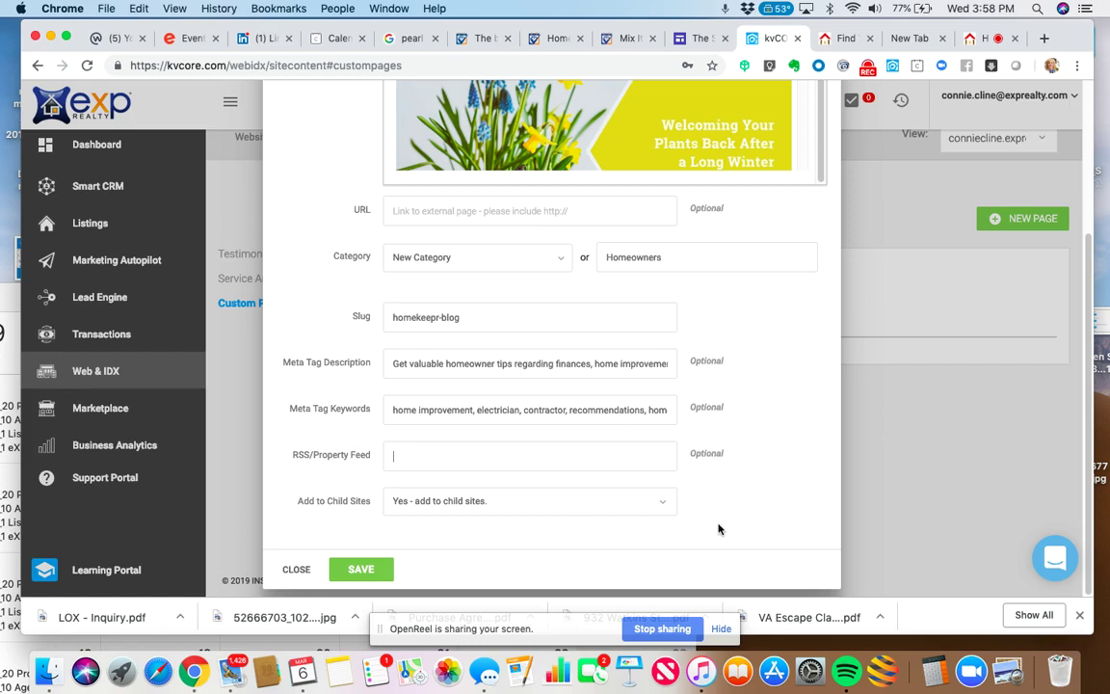
left_click(664, 503)
left_click(703, 498)
left_click(362, 570)
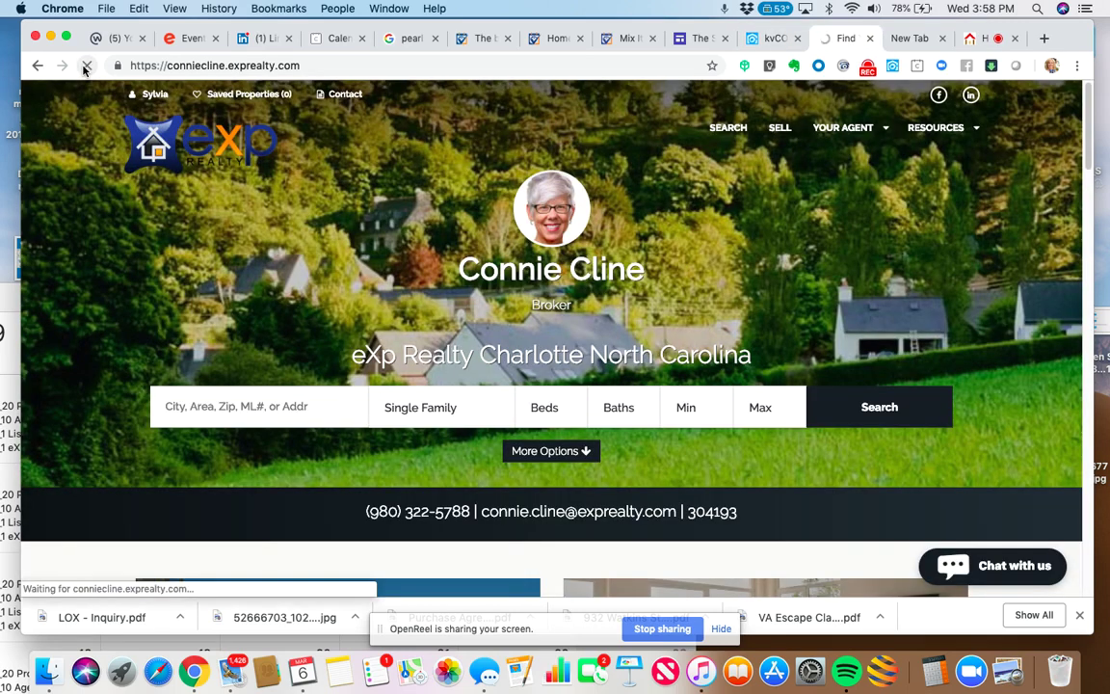
Open the Homekeepr Blog page from the live agent website's navigation and look through the embedded blog feed
mouse_move(924, 129)
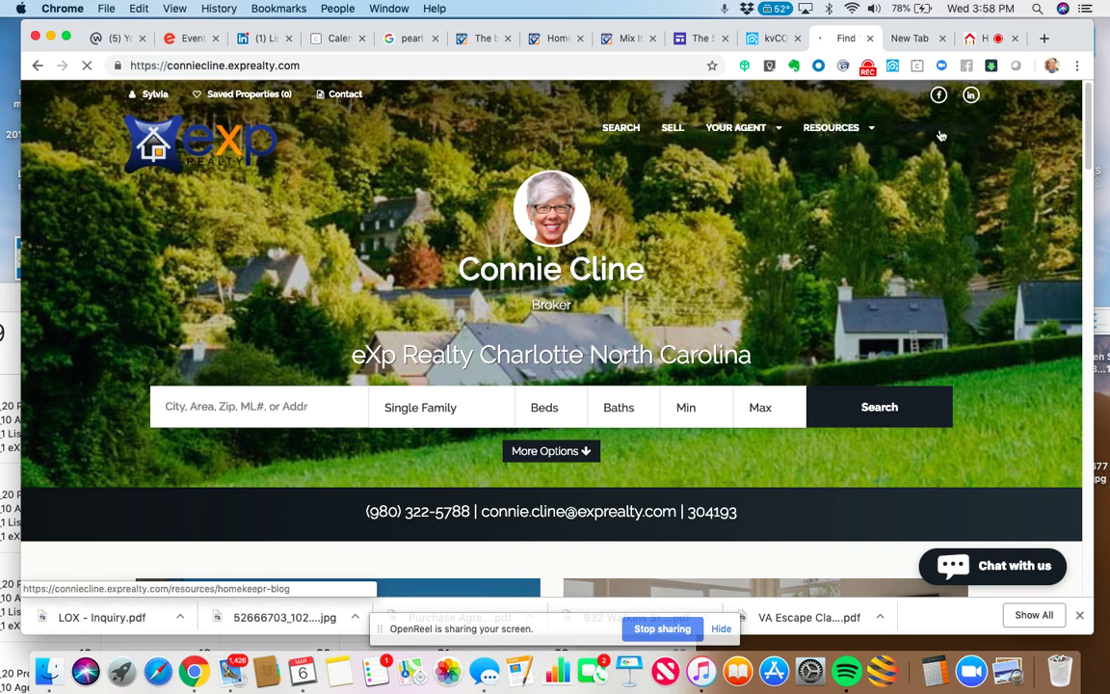
left_click(941, 135)
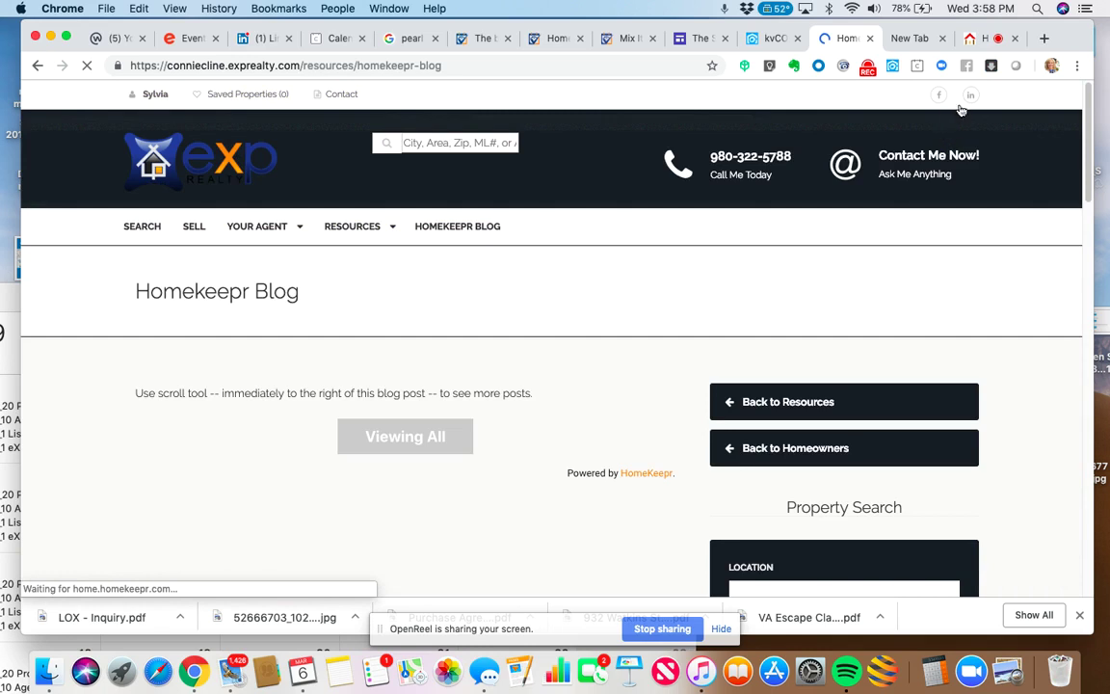
left_click_drag(1088, 135, 1095, 163)
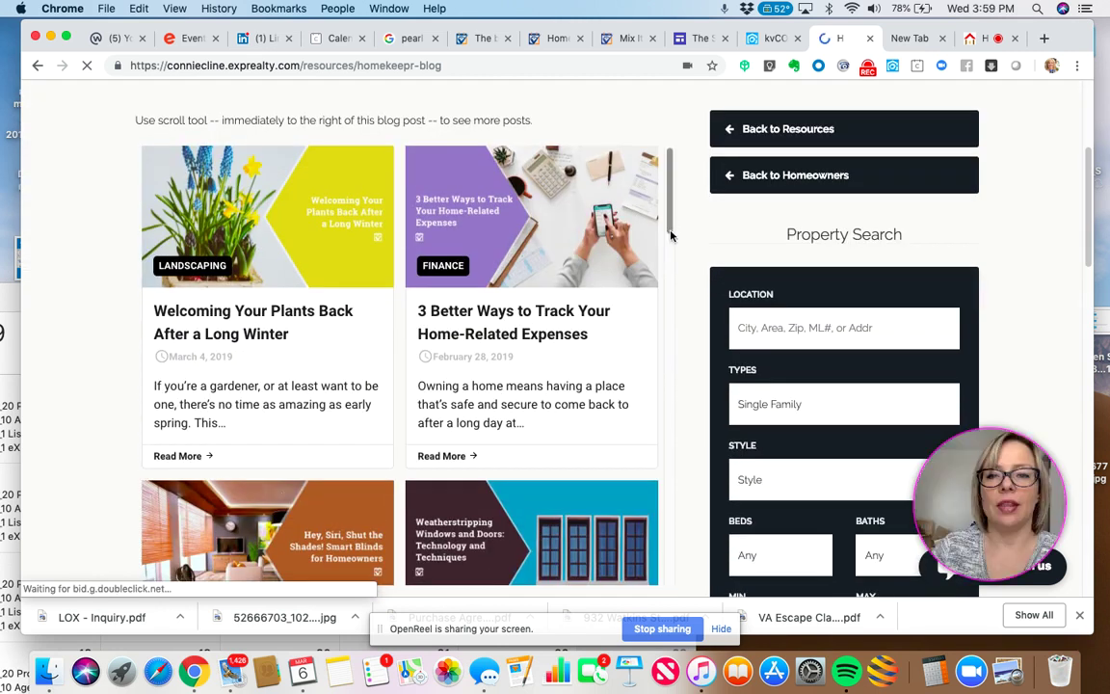
scroll(680, 280, "down", 5)
scroll(680, 287, "up", 5)
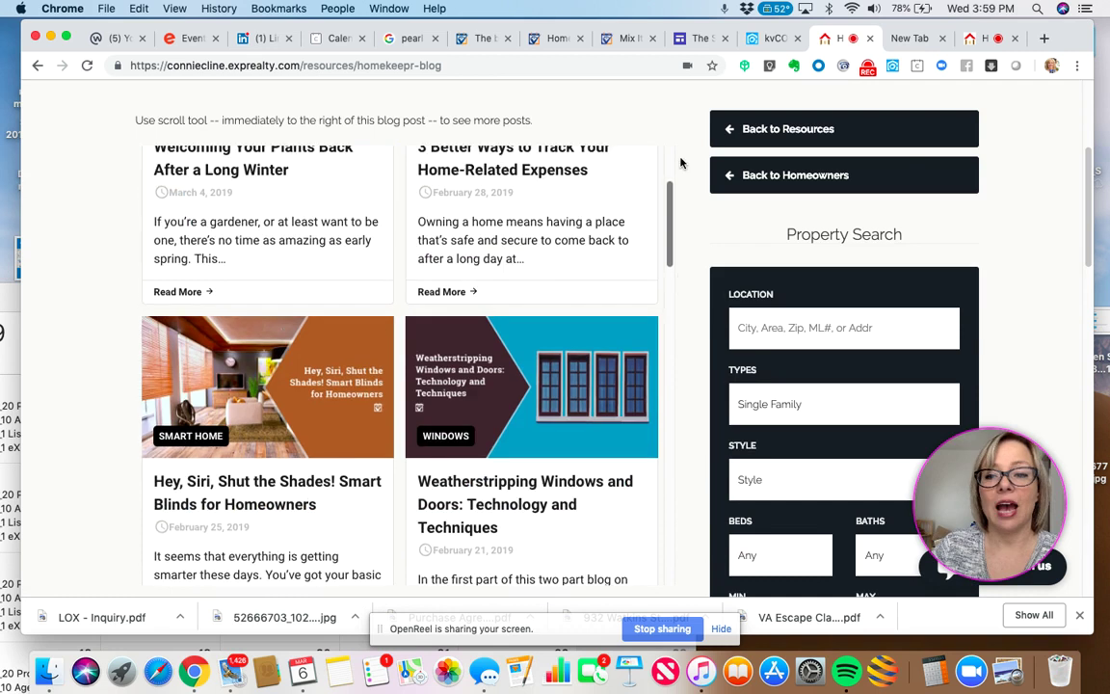